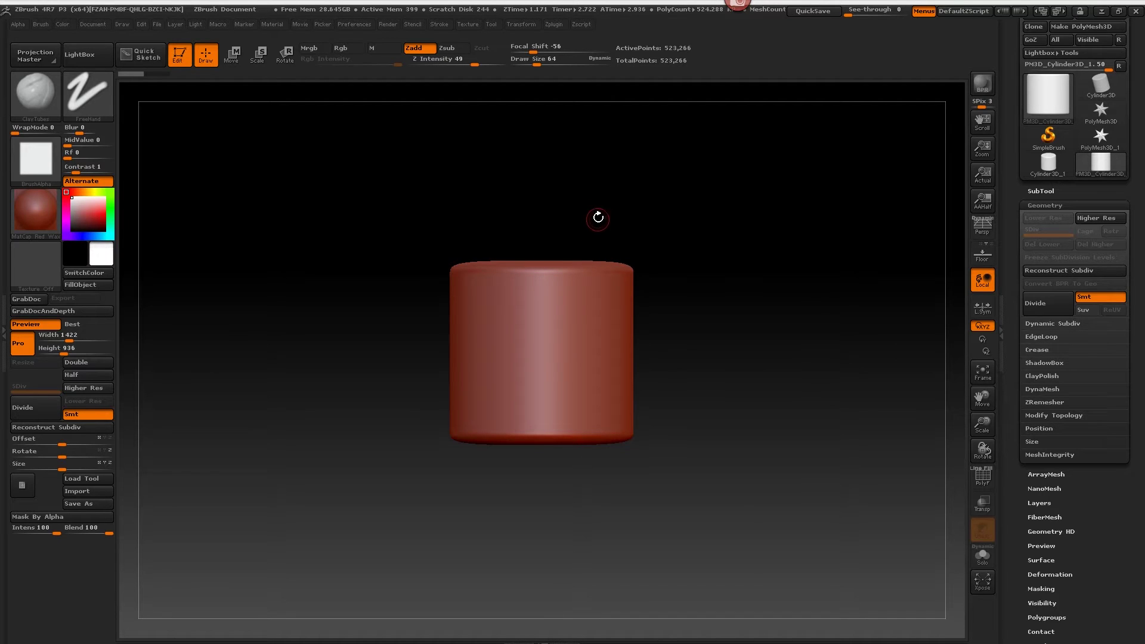
Turn off Pro in Document, set Width and Height to 1024, and confirm the resize.
click(92, 24)
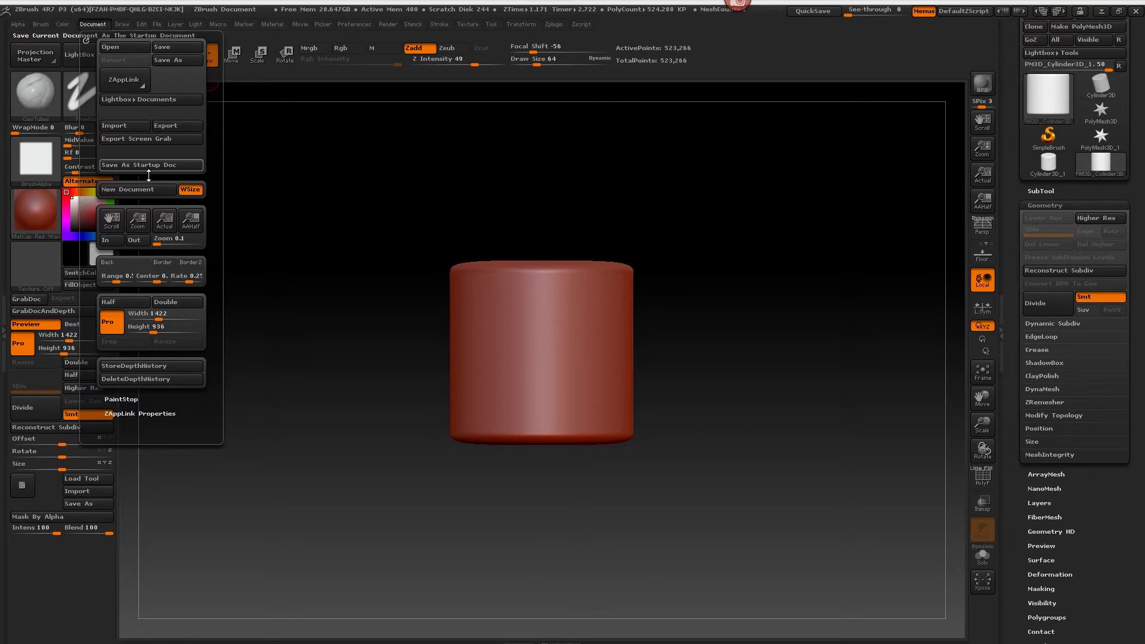
click(112, 320)
drag(164, 317, 162, 319)
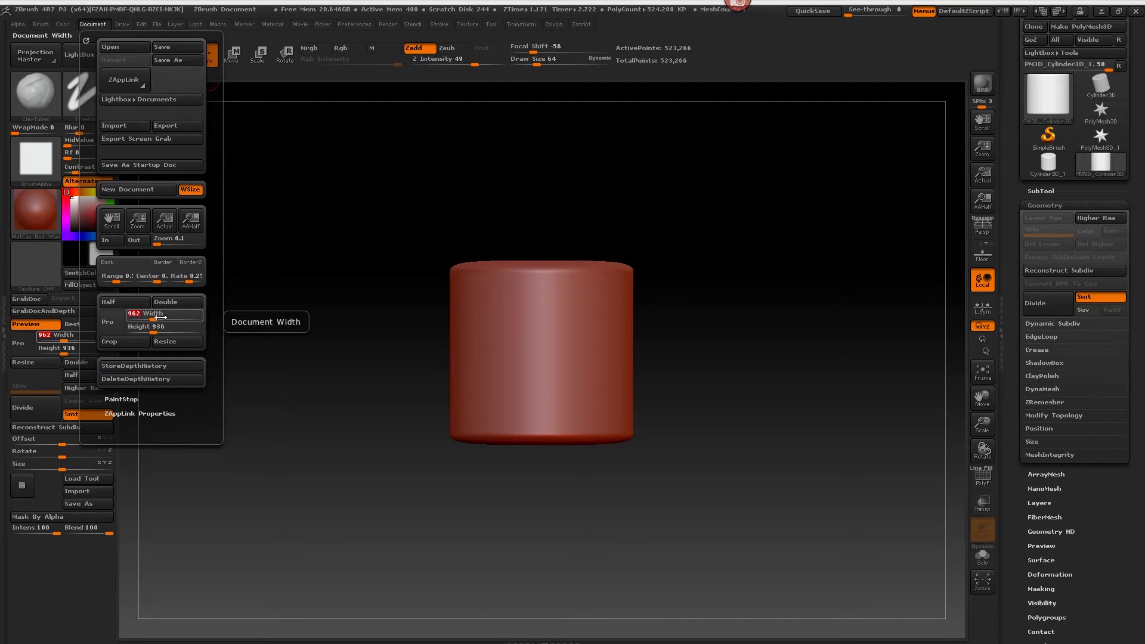
drag(158, 326, 159, 324)
text(1024)
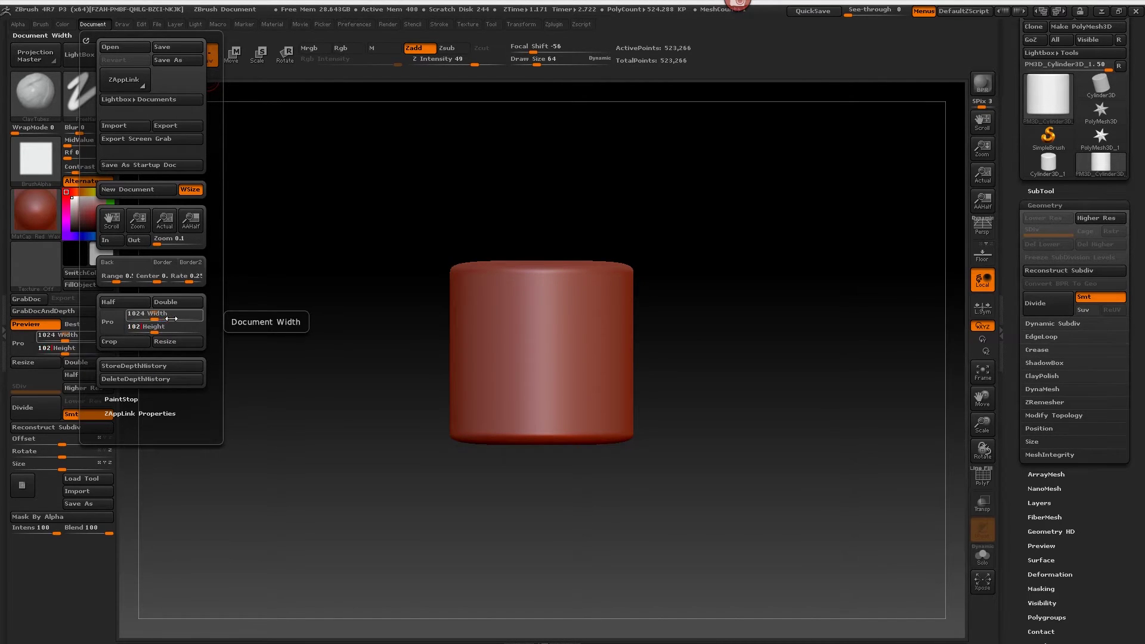
key(Return)
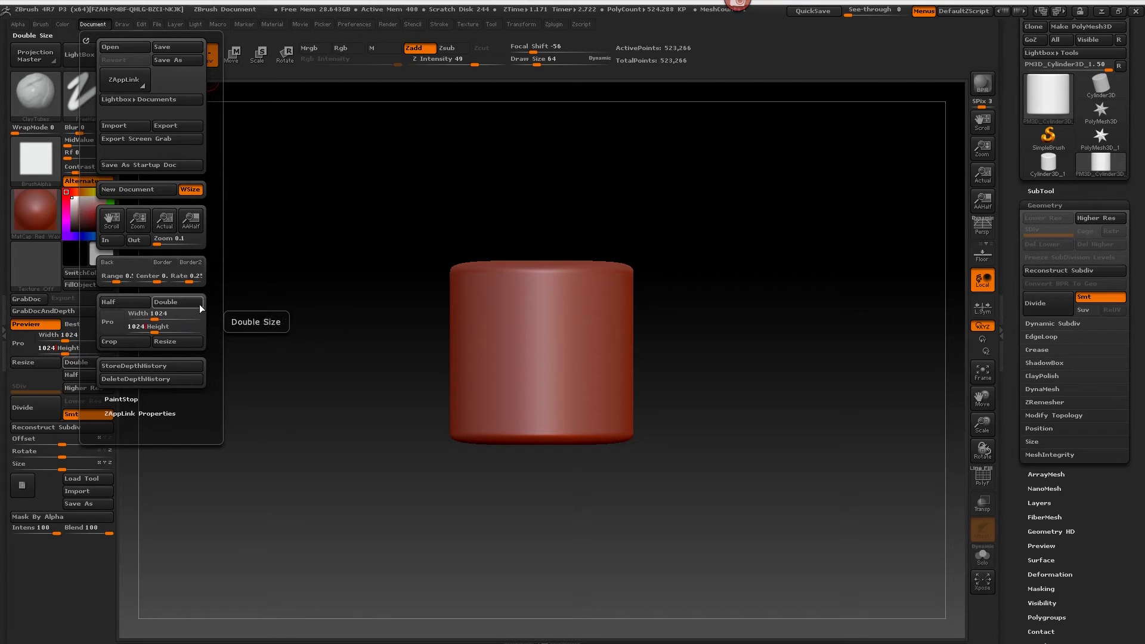
click(174, 342)
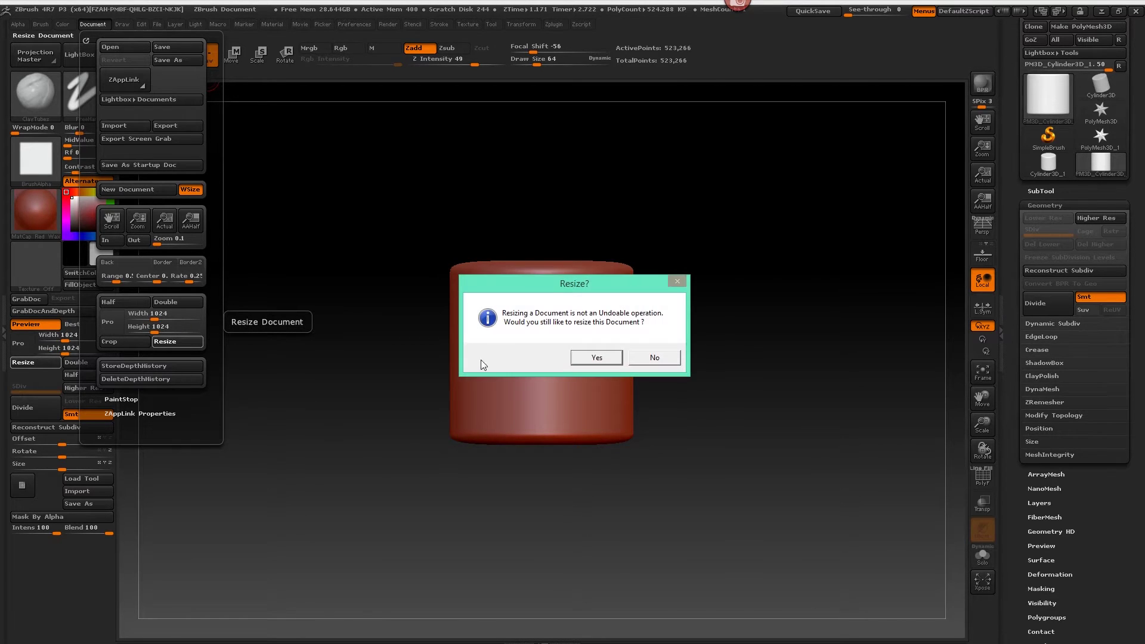
click(597, 358)
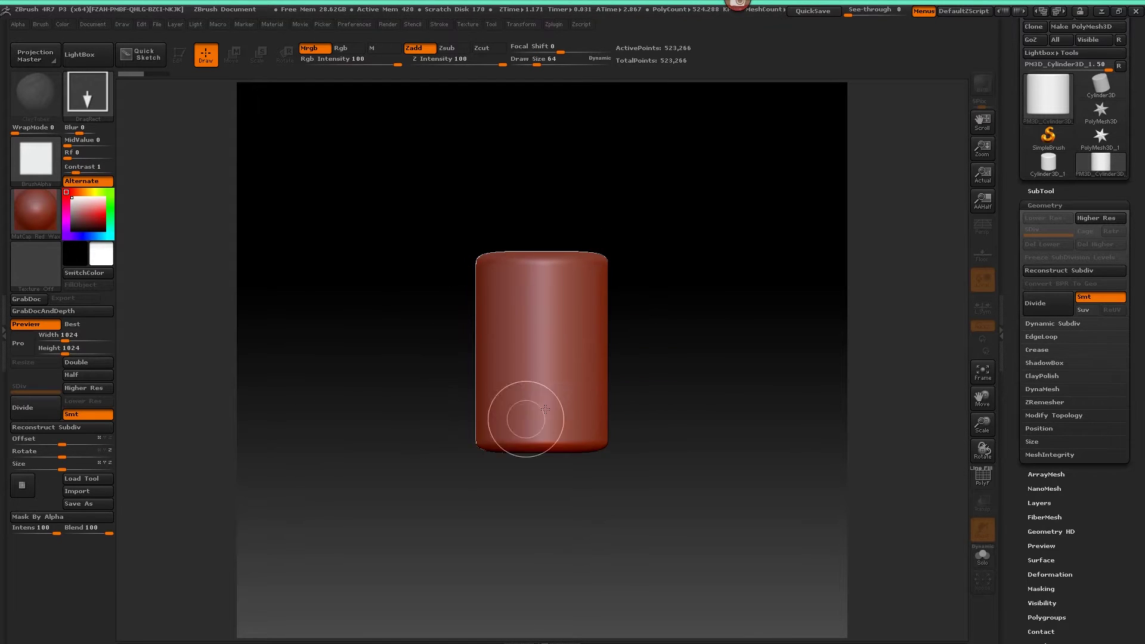
Stamp test cylinders, clear them with Ctrl+N, then drag one tall upright cylinder at centre.
mouse_move(650, 308)
mouse_down()
mouse_move(692, 265)
mouse_move(663, 284)
mouse_move(668, 349)
mouse_move(645, 418)
mouse_move(652, 411)
mouse_up()
key(ctrl+n)
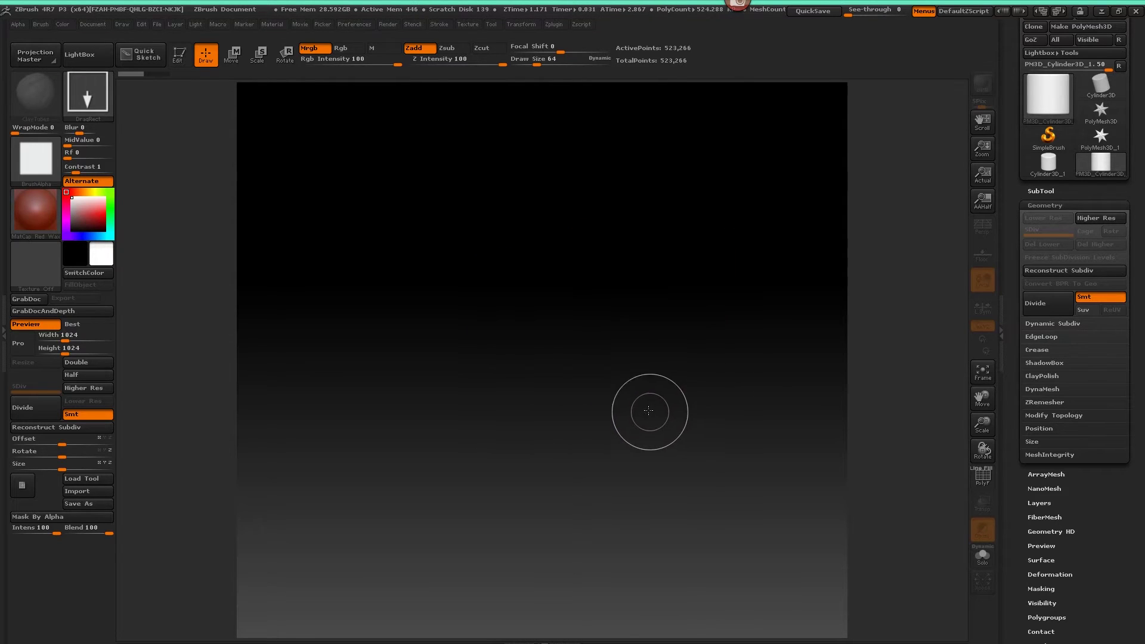
mouse_move(529, 342)
mouse_down()
mouse_move(542, 432)
mouse_move(531, 407)
mouse_up()
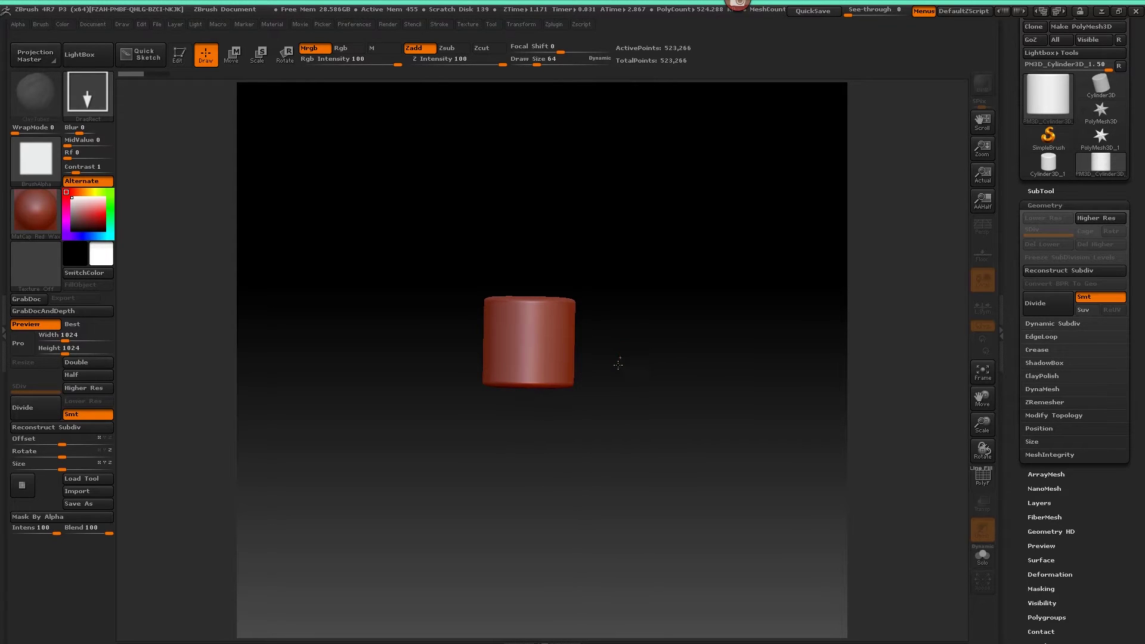
drag(623, 357, 659, 406)
drag(633, 198, 596, 263)
drag(392, 256, 381, 313)
drag(487, 414, 477, 477)
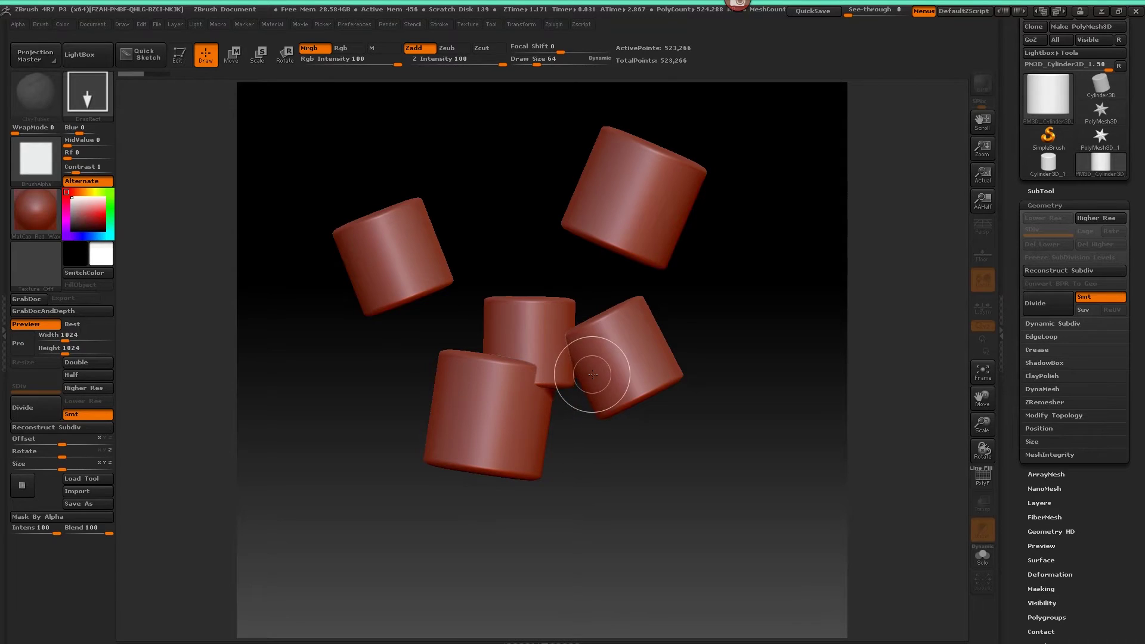
key(ctrl+n)
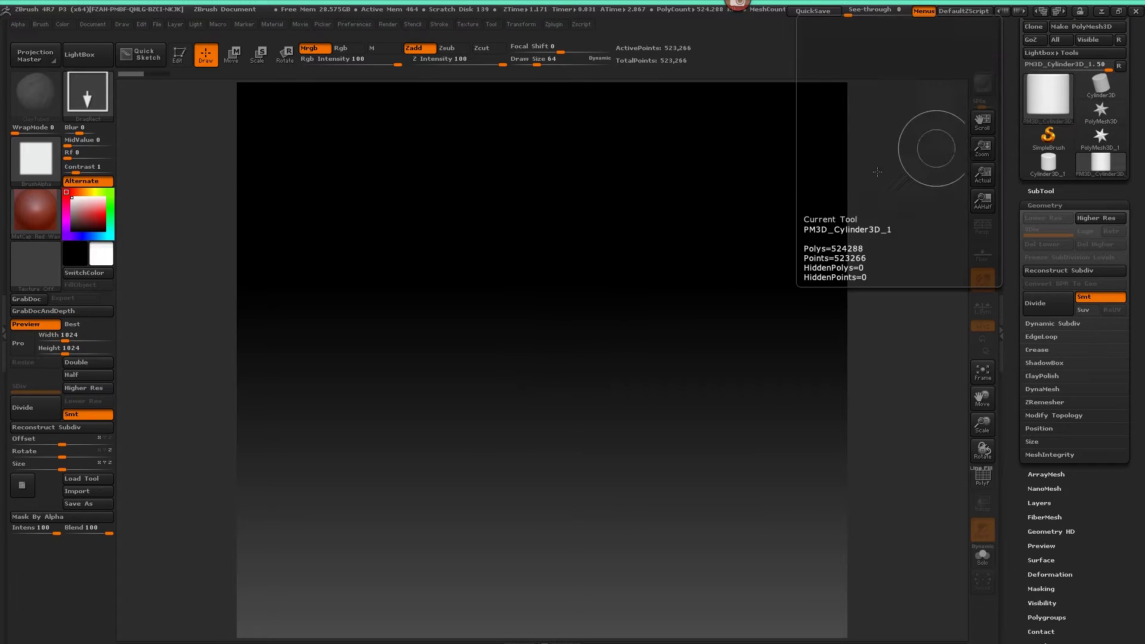
drag(525, 337, 527, 495)
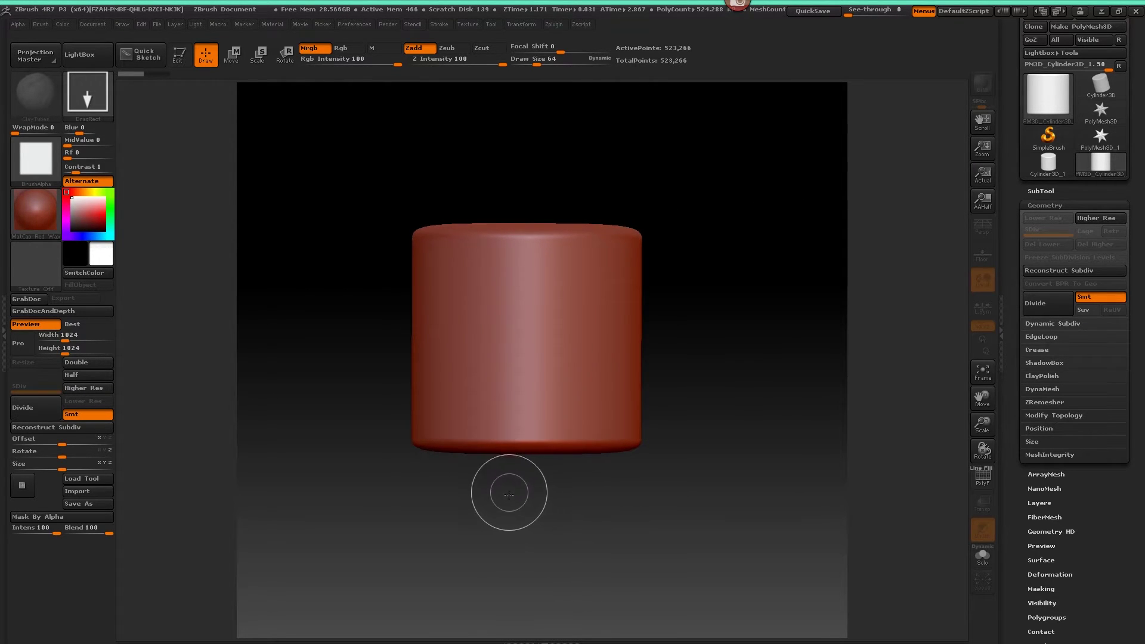
Enter Edit mode with T, test a ClayTubes stroke on the cylinder, and undo it.
key(t)
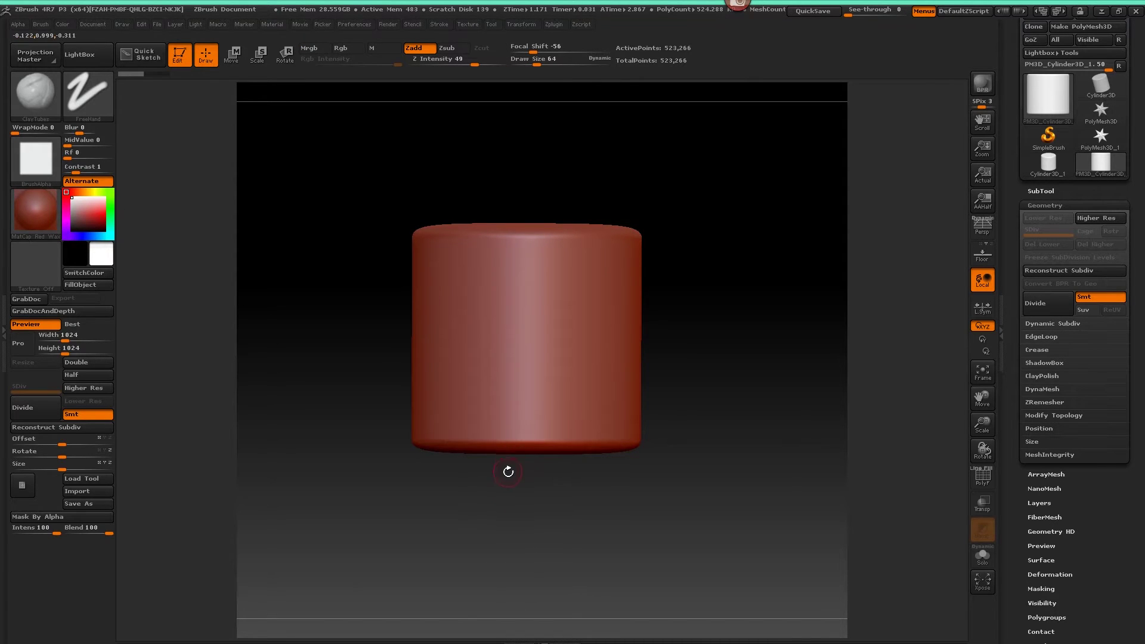
drag(691, 300, 678, 324)
mouse_move(498, 374)
mouse_down()
mouse_move(560, 322)
mouse_move(574, 367)
mouse_move(615, 327)
mouse_up()
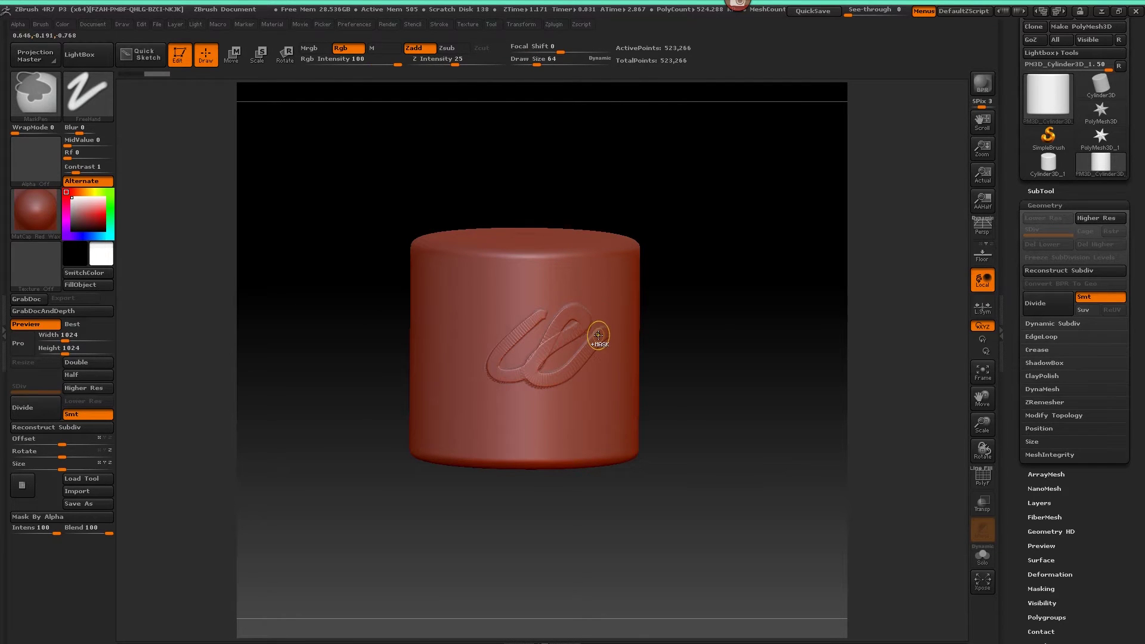
key(ctrl+z)
mouse_move(675, 309)
mouse_down()
mouse_move(672, 296)
mouse_move(682, 328)
mouse_up()
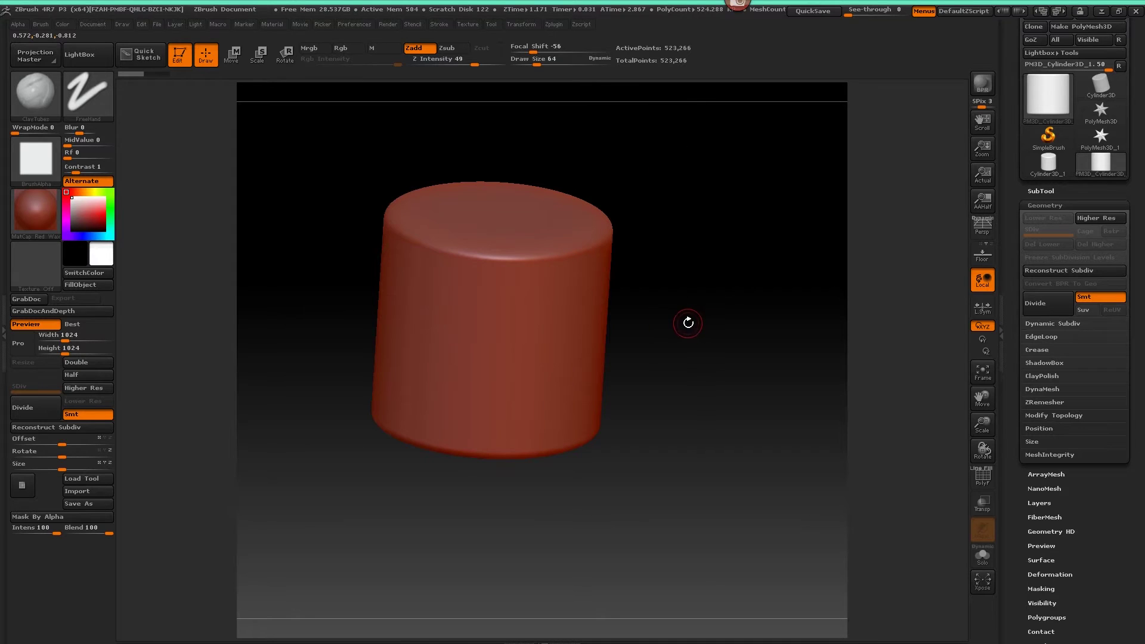
mouse_move(689, 346)
mouse_down()
mouse_move(695, 322)
mouse_move(662, 266)
mouse_move(692, 298)
mouse_move(699, 342)
mouse_move(688, 307)
mouse_move(685, 322)
mouse_up()
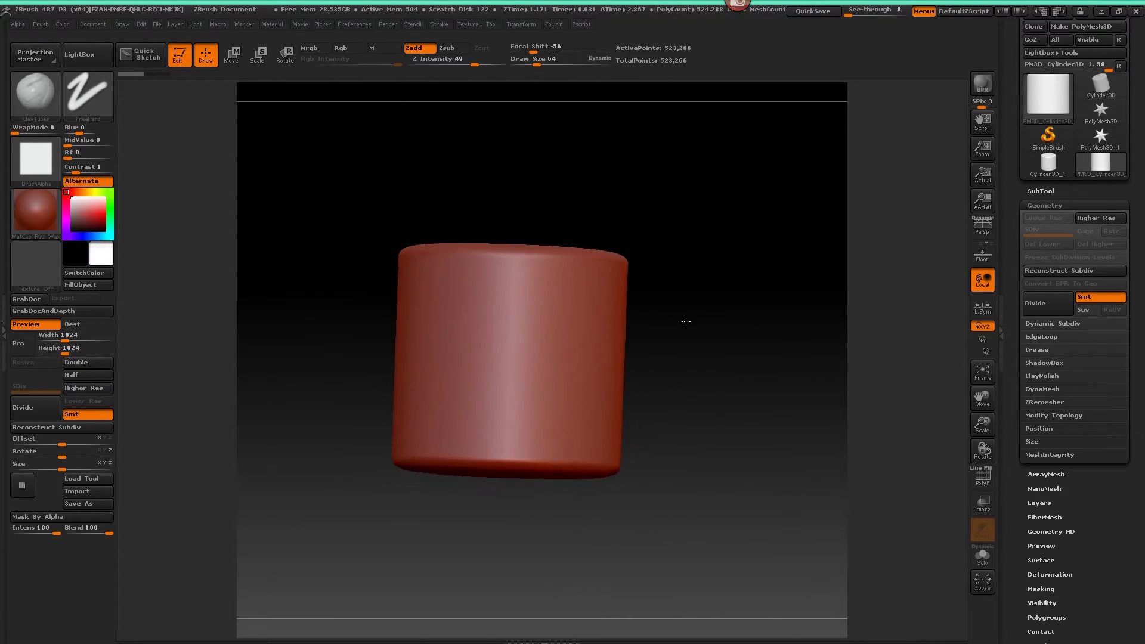
key(shift)
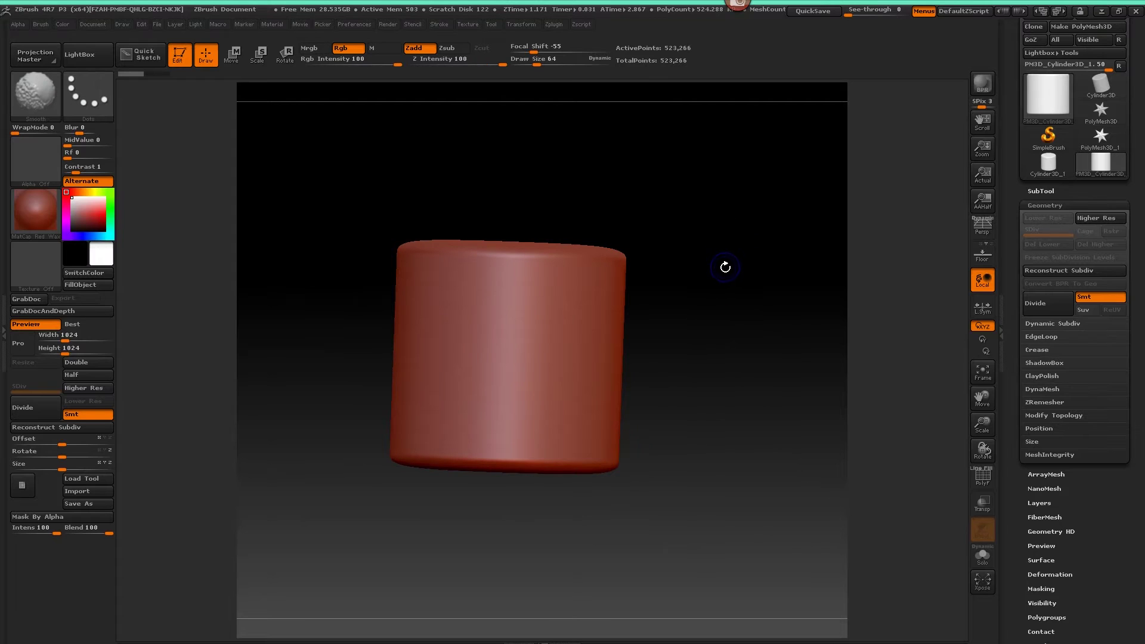
shift+drag(725, 265, 727, 285)
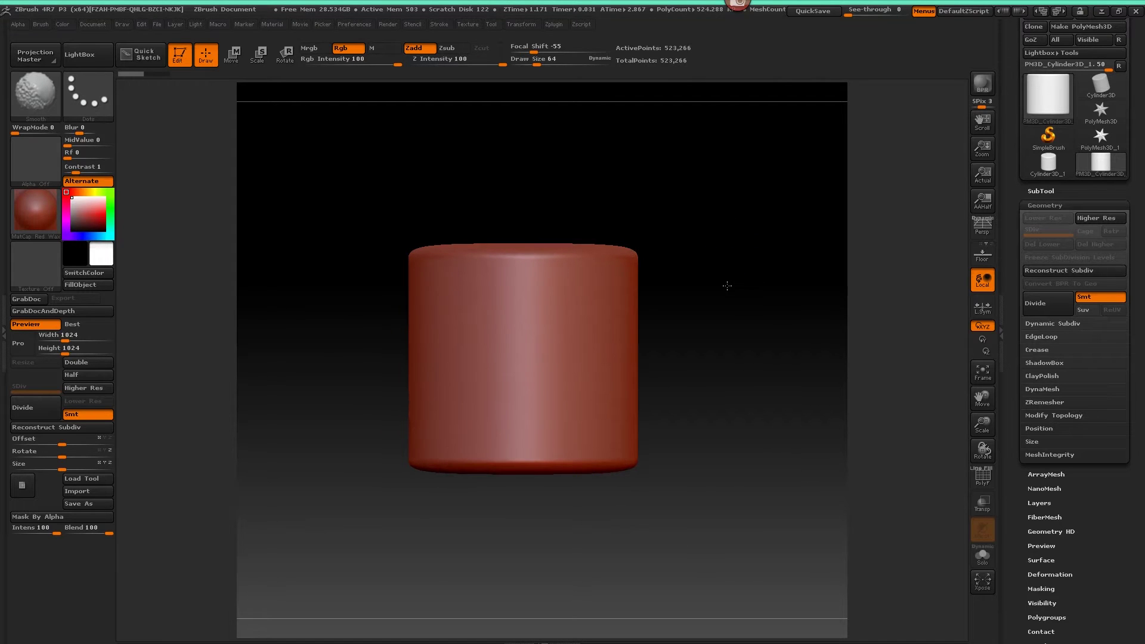
shift+drag(608, 175, 445, 165)
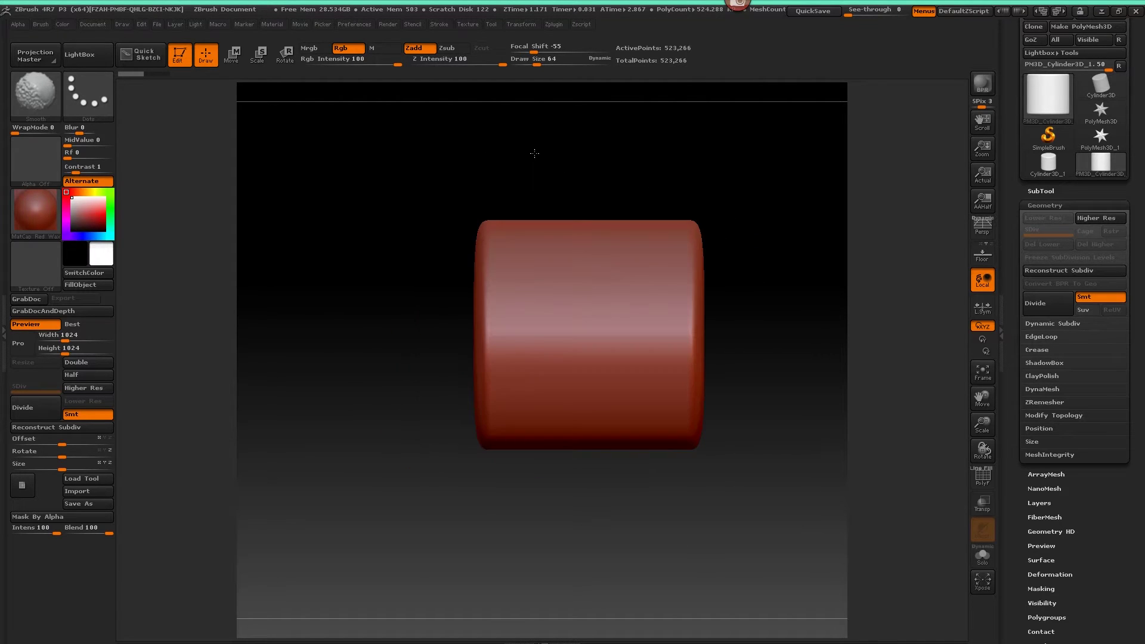
shift+drag(534, 154, 765, 257)
shift+drag(701, 398, 590, 499)
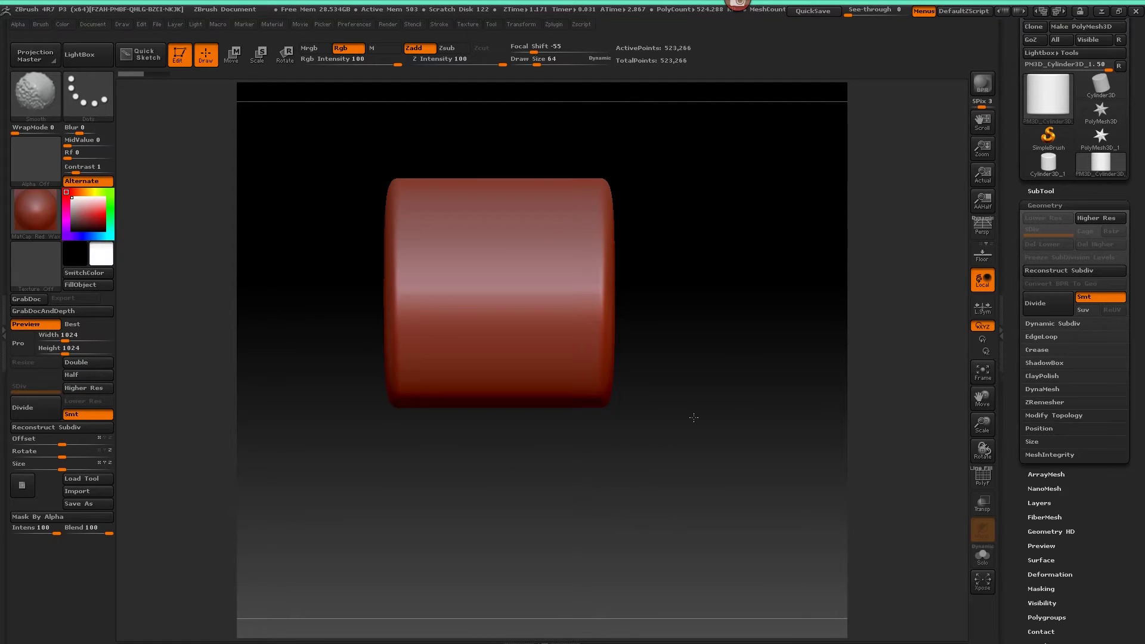
shift+drag(694, 418, 713, 263)
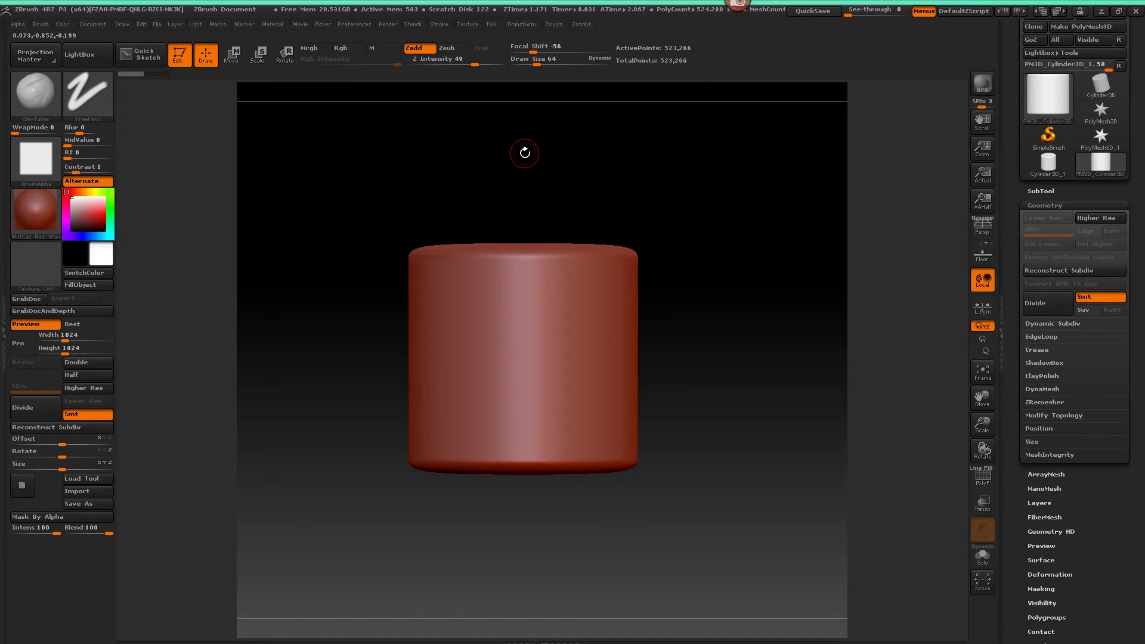
drag(698, 273, 727, 294)
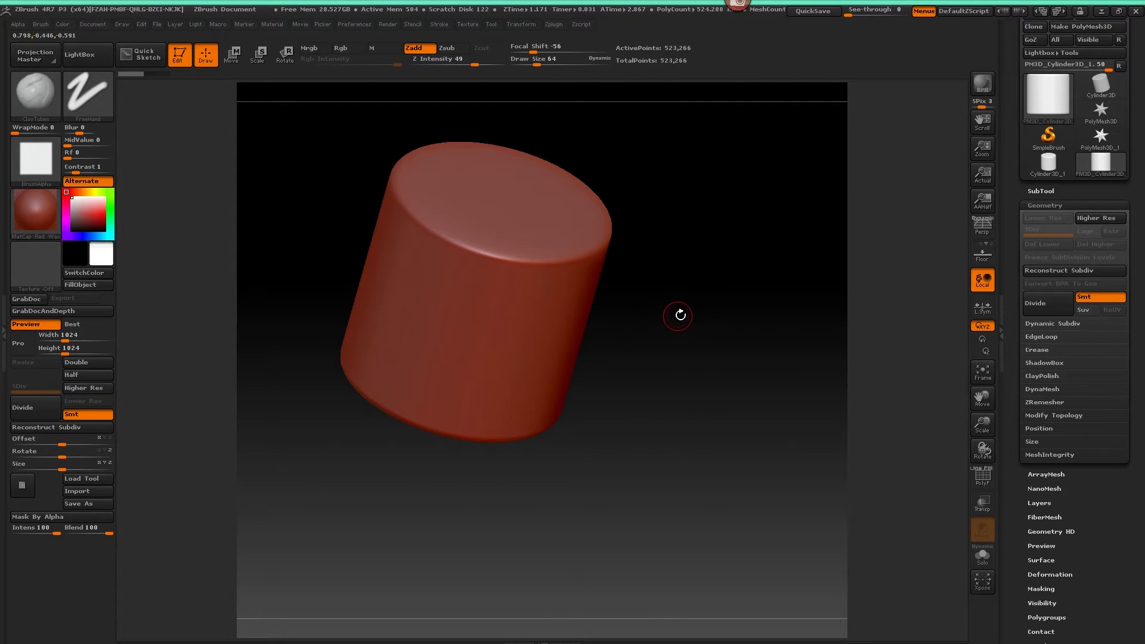
mouse_move(678, 316)
mouse_down()
mouse_move(703, 322)
mouse_move(696, 306)
mouse_move(708, 324)
mouse_move(697, 310)
mouse_move(696, 352)
mouse_move(678, 271)
mouse_move(674, 301)
mouse_move(713, 332)
mouse_move(691, 328)
mouse_up()
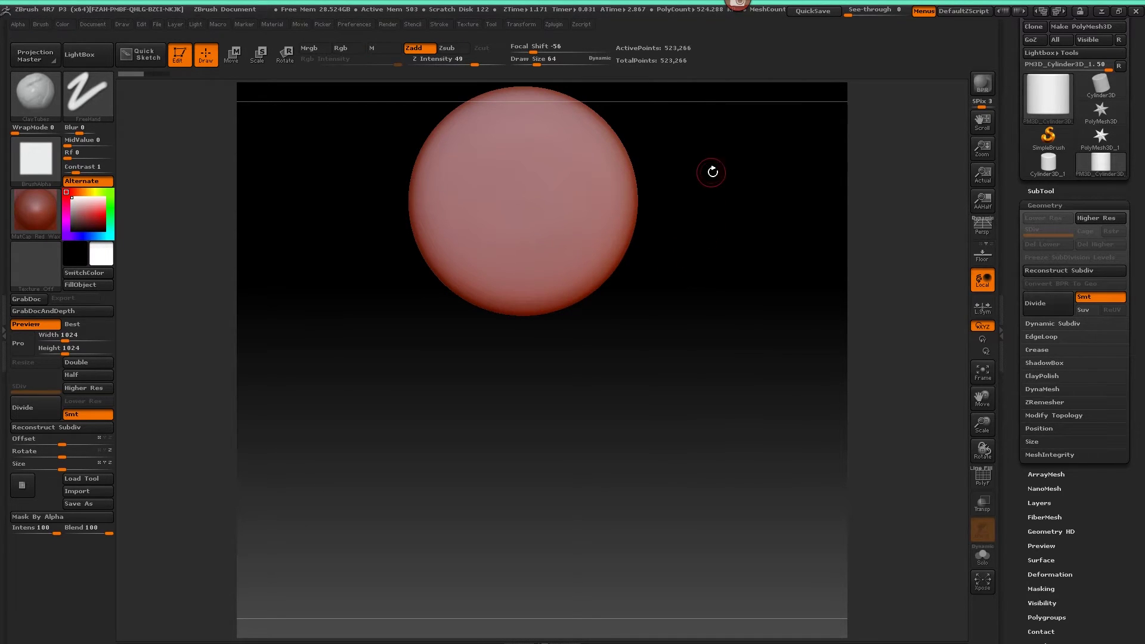
alt+drag(734, 161, 732, 283)
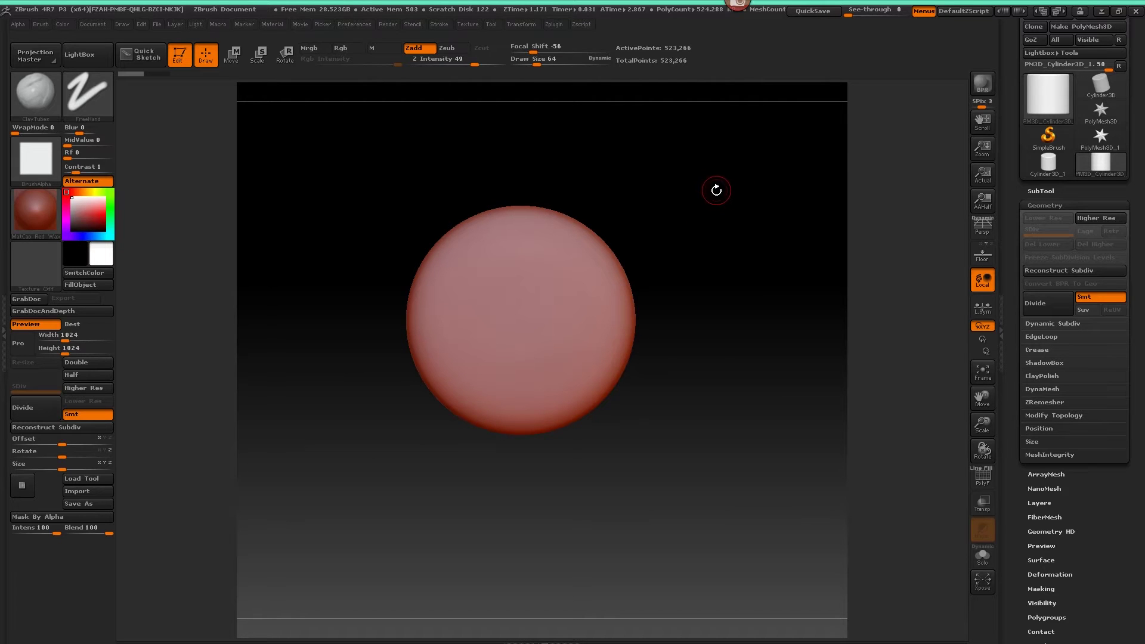
alt+drag(716, 185, 675, 238)
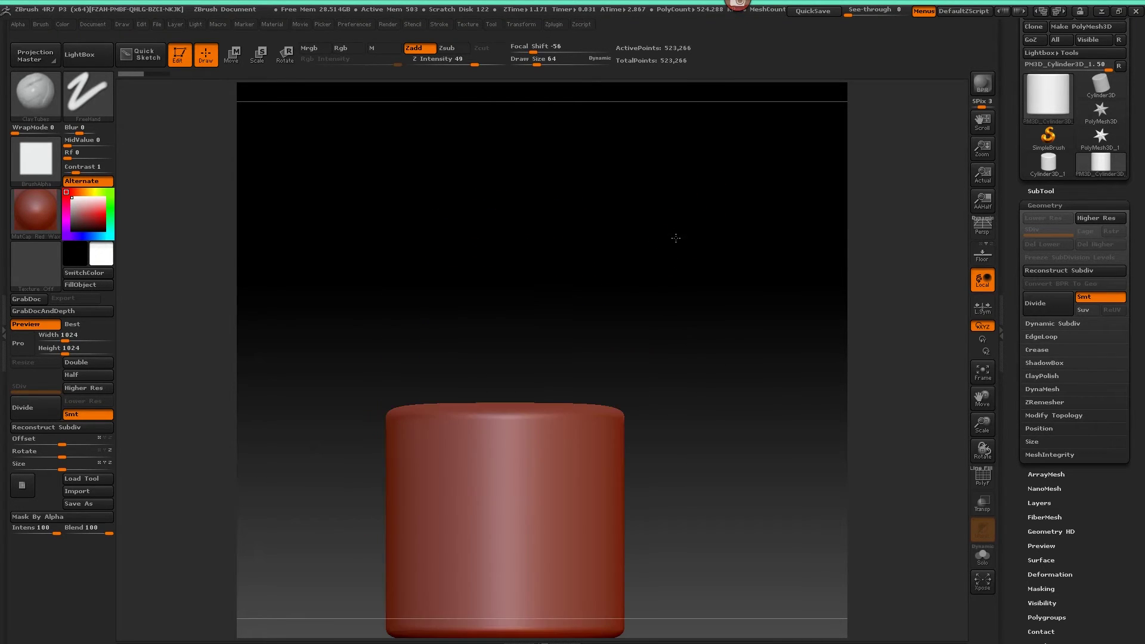
Pan the cylinder back to centre, frame it with F, and zoom to fill the view.
alt+drag(671, 419, 707, 322)
key(f)
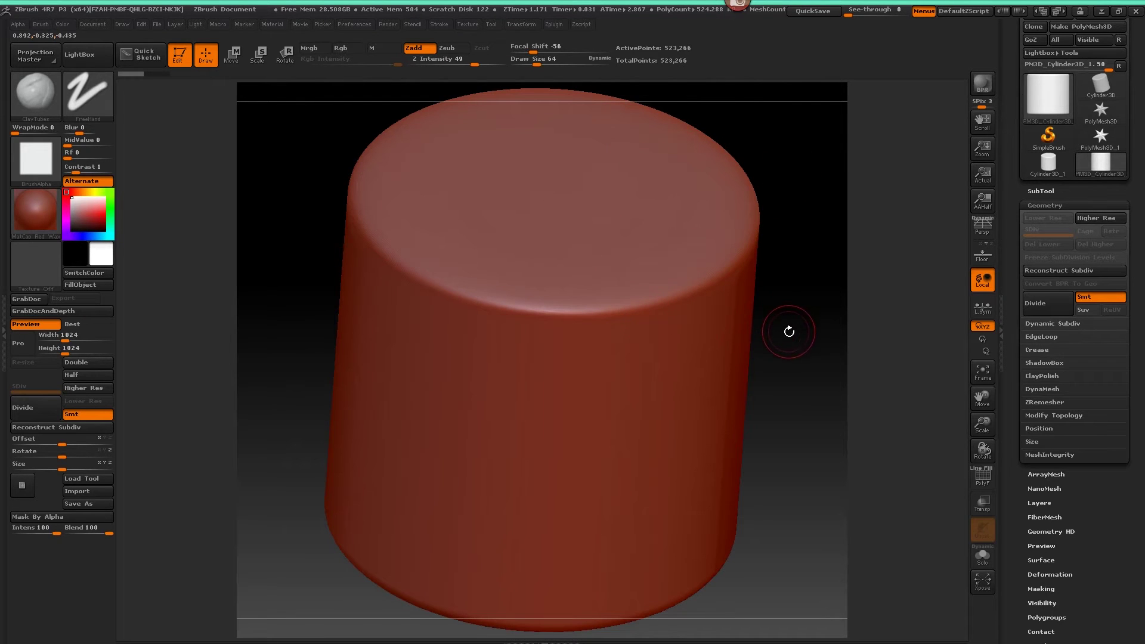
drag(789, 332, 812, 278)
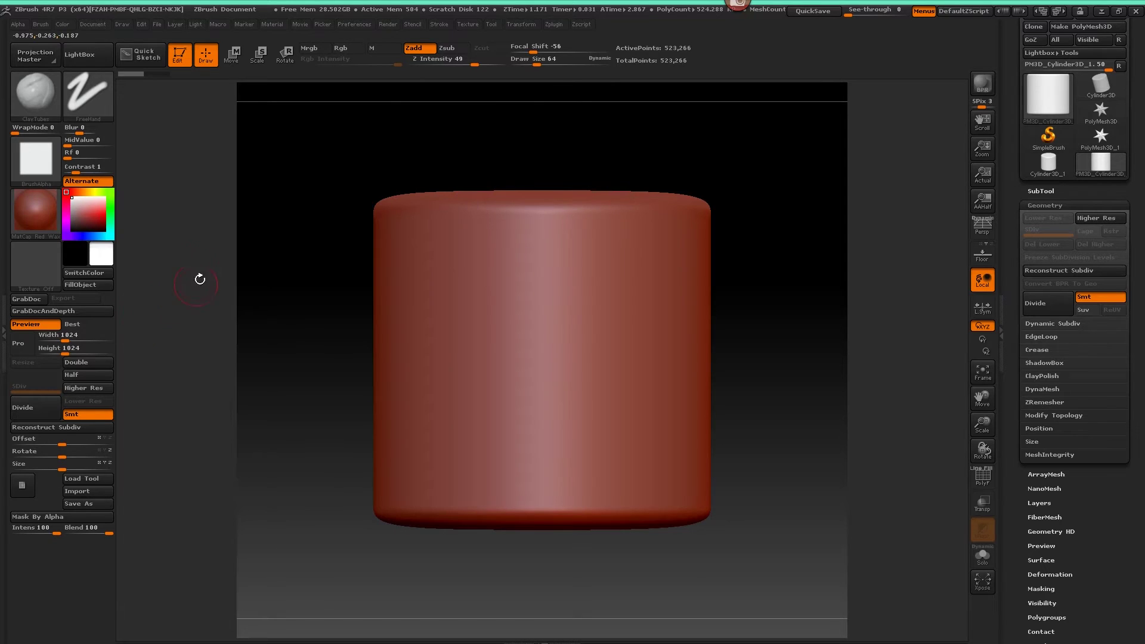
Try resizing the document by dragging the proportional Width and Height sliders, including 1517.
click(95, 24)
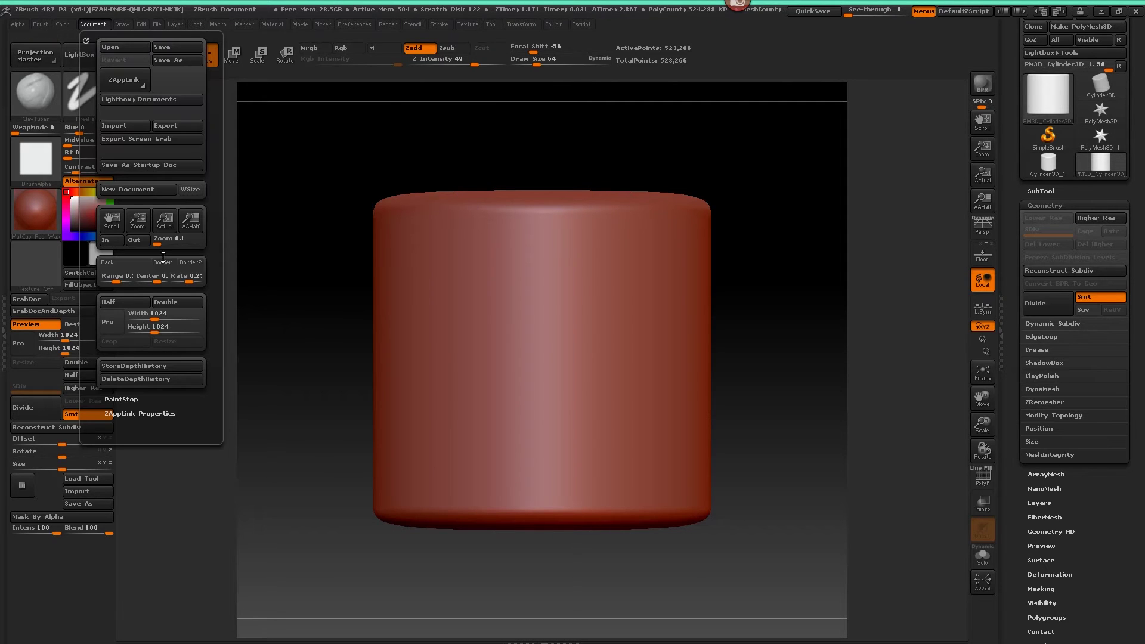
click(118, 325)
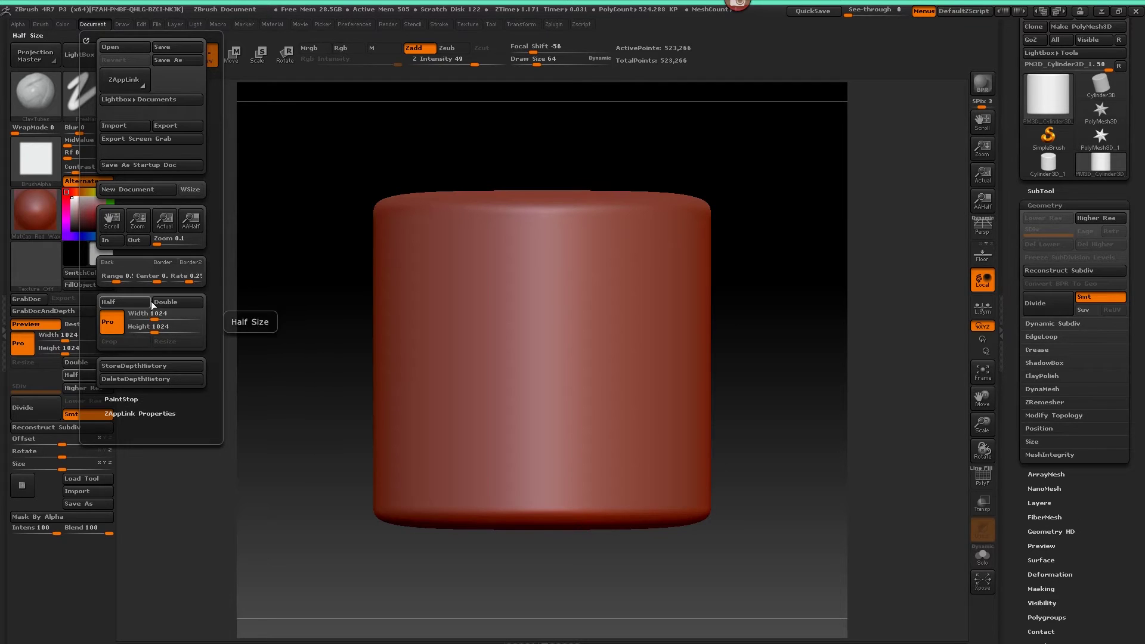
drag(156, 315, 170, 319)
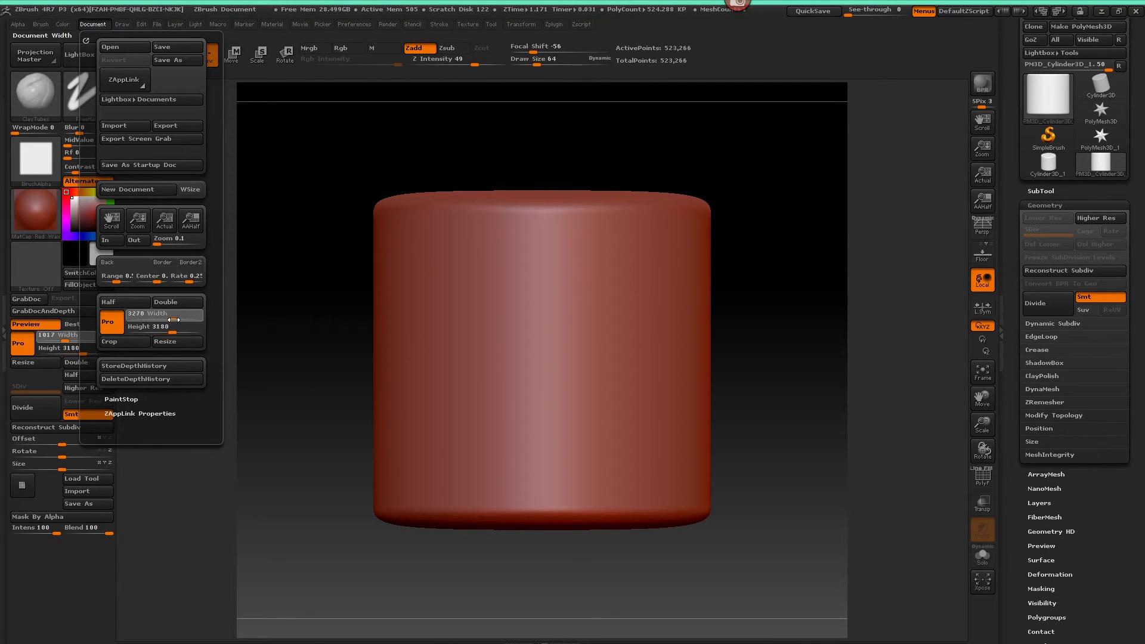
drag(158, 317, 157, 317)
mouse_move(178, 319)
mouse_down()
mouse_move(160, 319)
mouse_move(179, 319)
mouse_up()
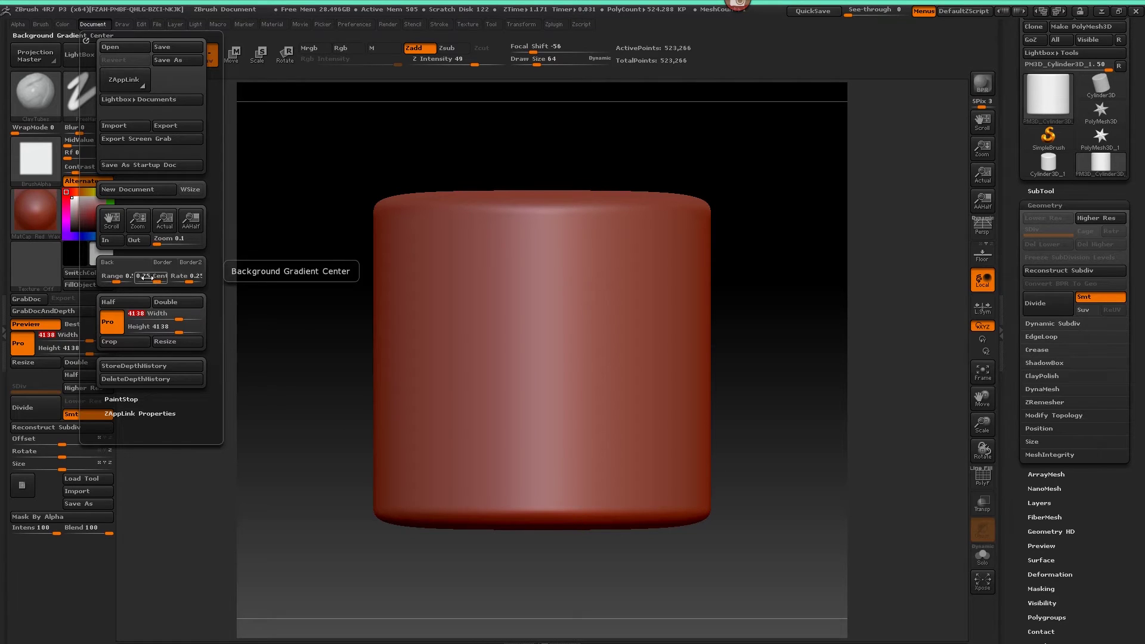
drag(180, 320, 160, 315)
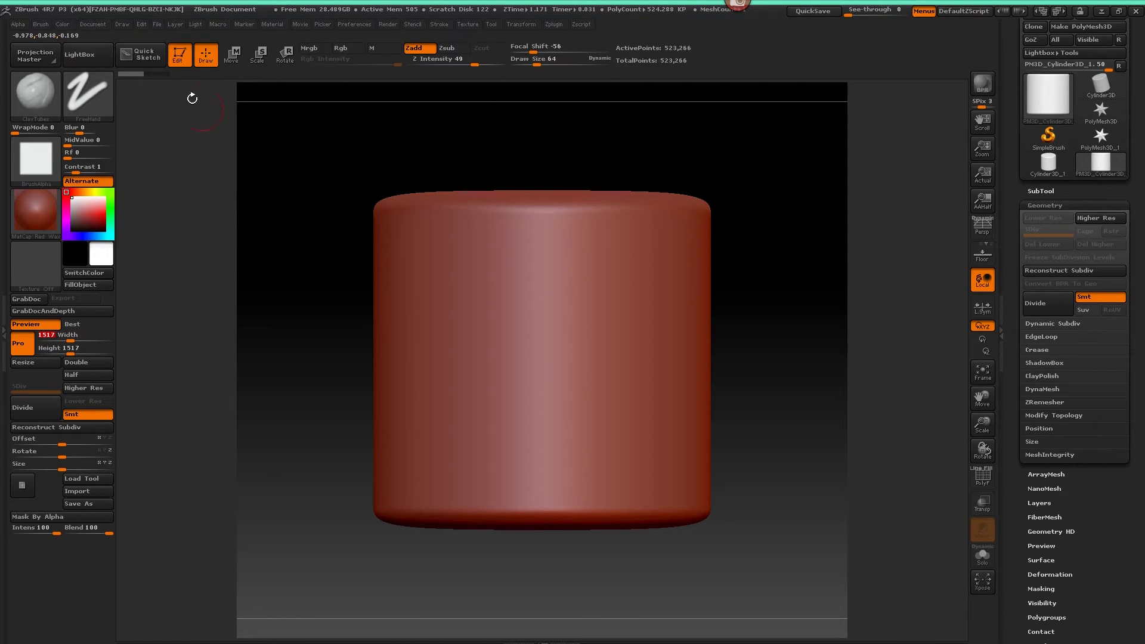
With Pro off, enter exact Document Width 1024 and Height 1024.
click(96, 24)
click(111, 322)
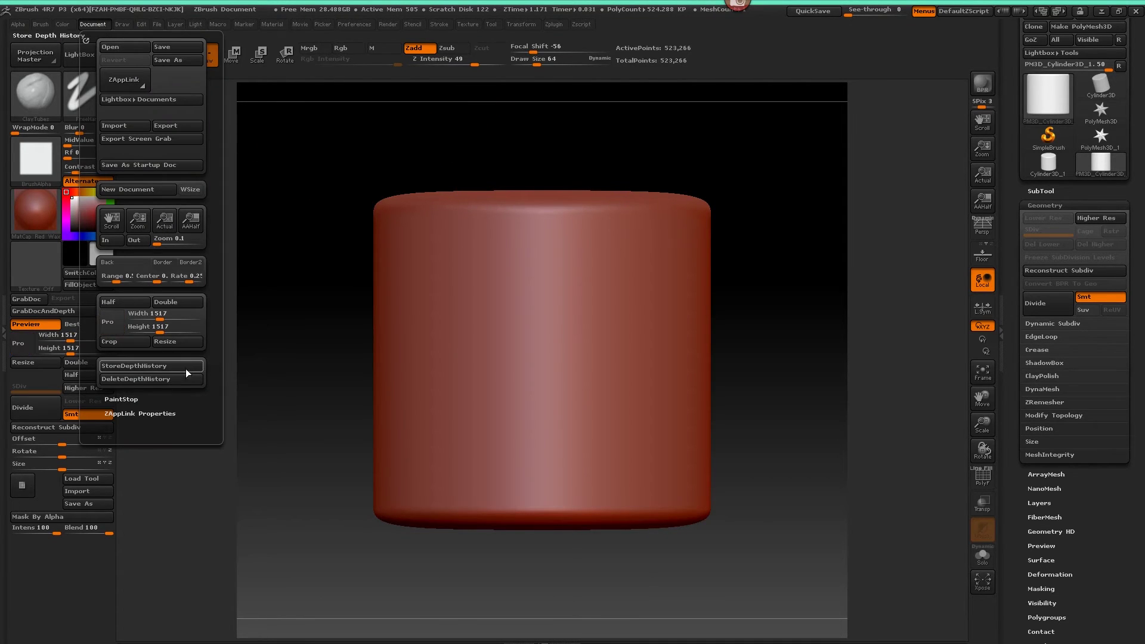
click(159, 315)
drag(159, 314, 177, 318)
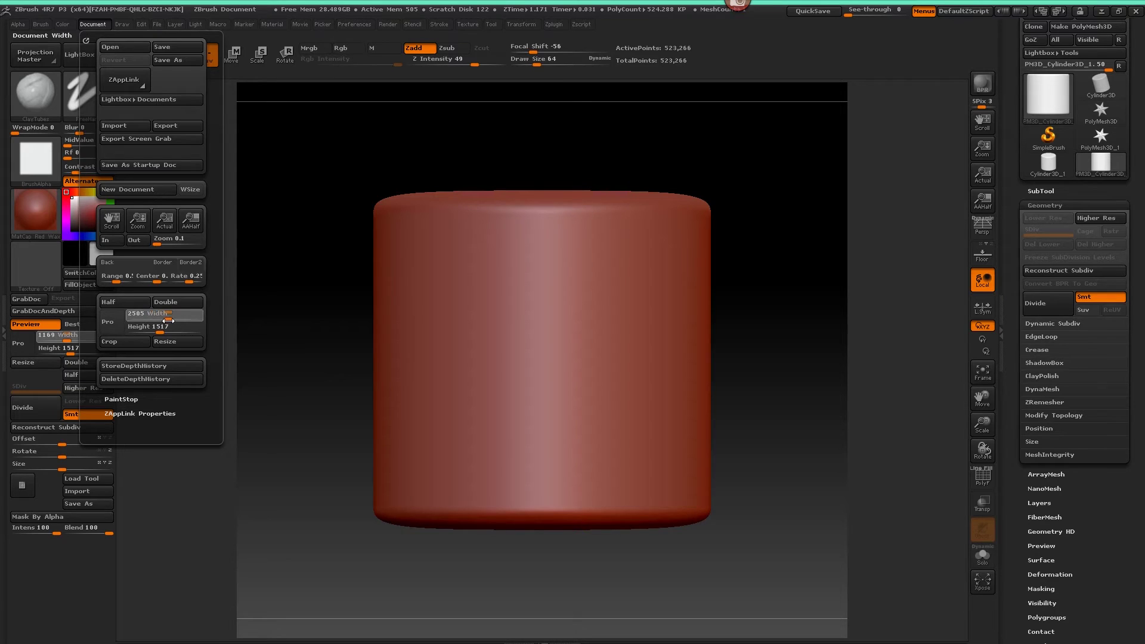
click(156, 315)
text(10)
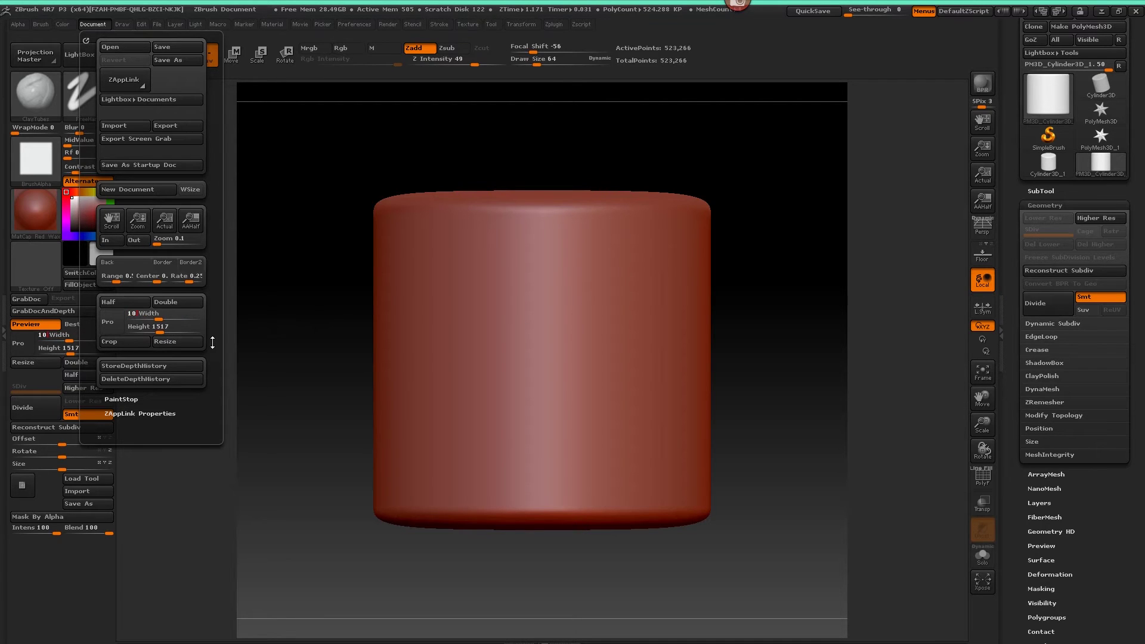
text(24)
key(Return)
click(158, 328)
text(1)
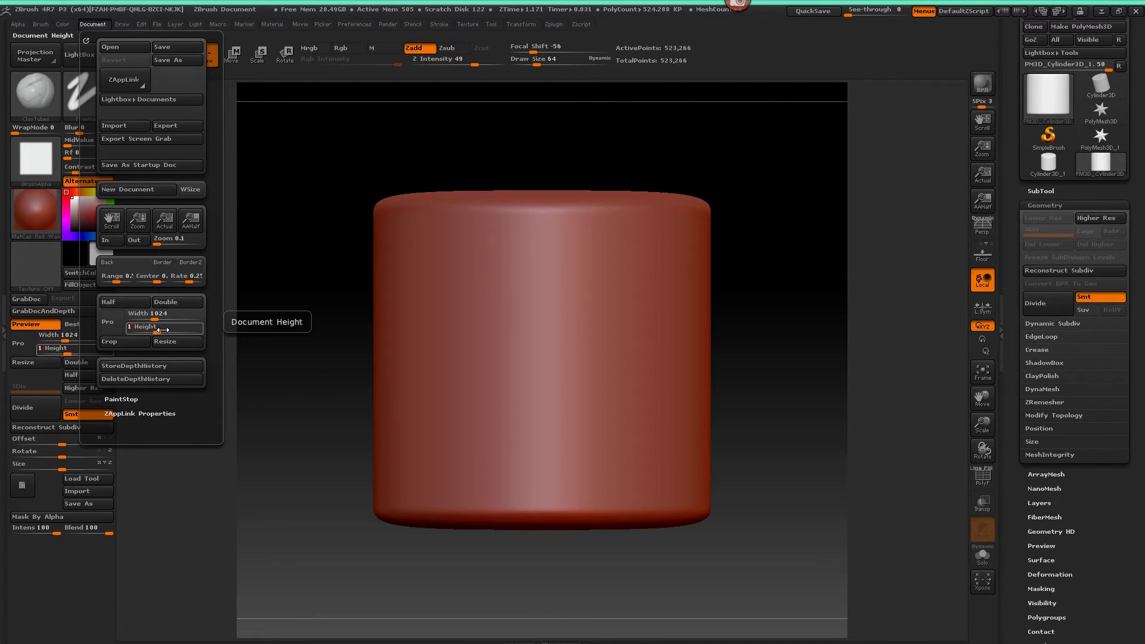
text(024)
key(Return)
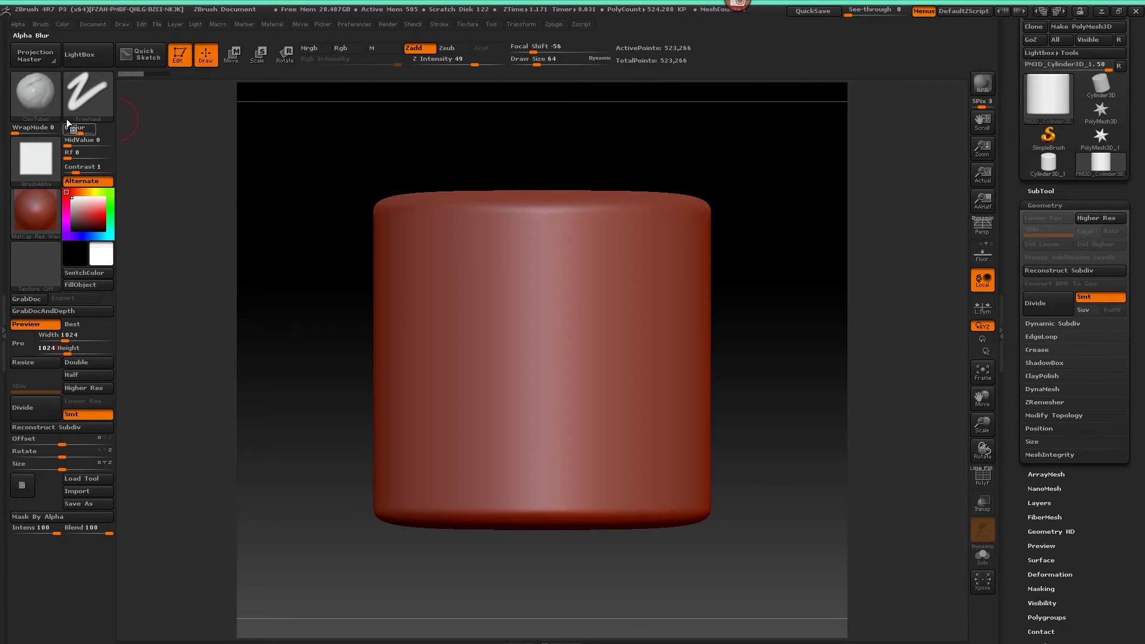
click(41, 96)
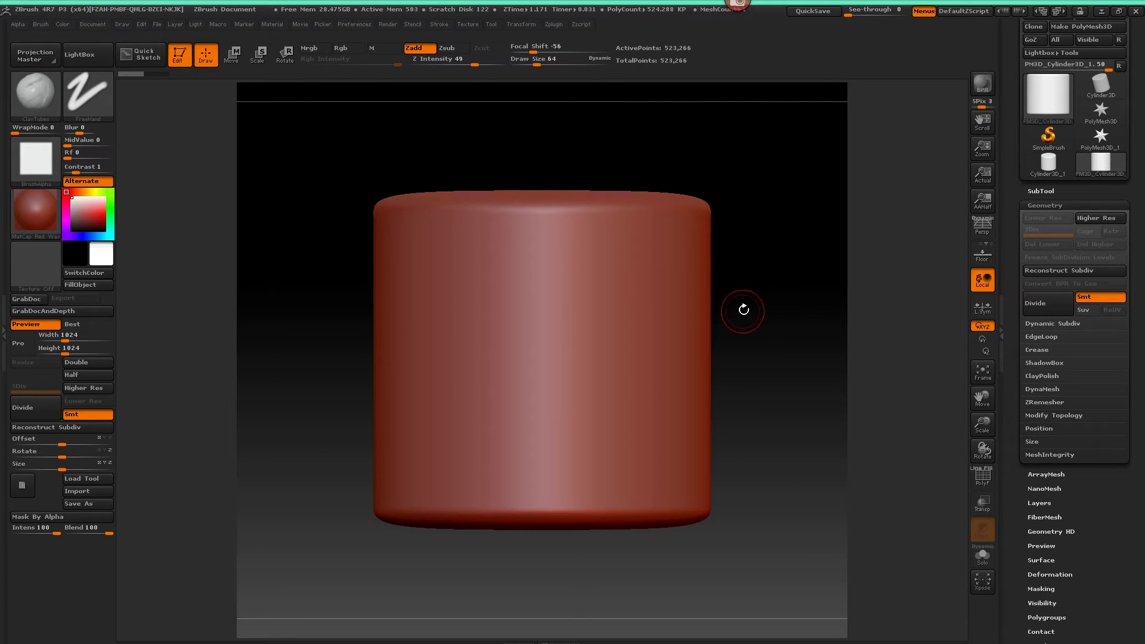
mouse_move(738, 309)
mouse_down()
mouse_move(758, 337)
mouse_move(749, 279)
mouse_move(752, 308)
mouse_move(734, 299)
mouse_move(735, 310)
mouse_up()
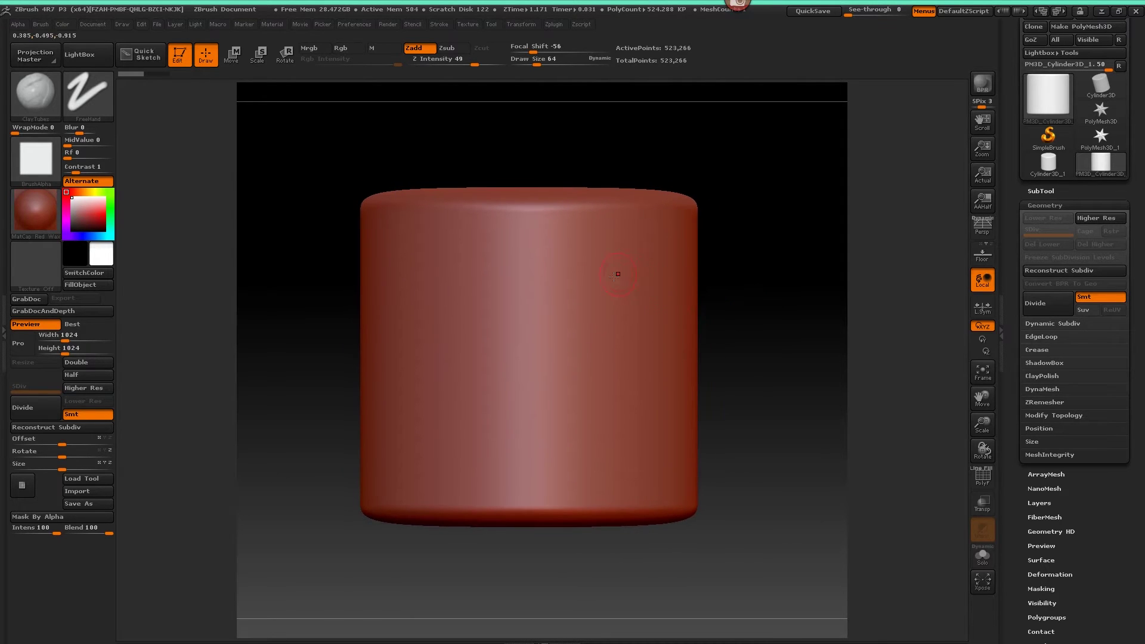
Select the Standard brush using the B, S, T brush picker shortcut.
key(b)
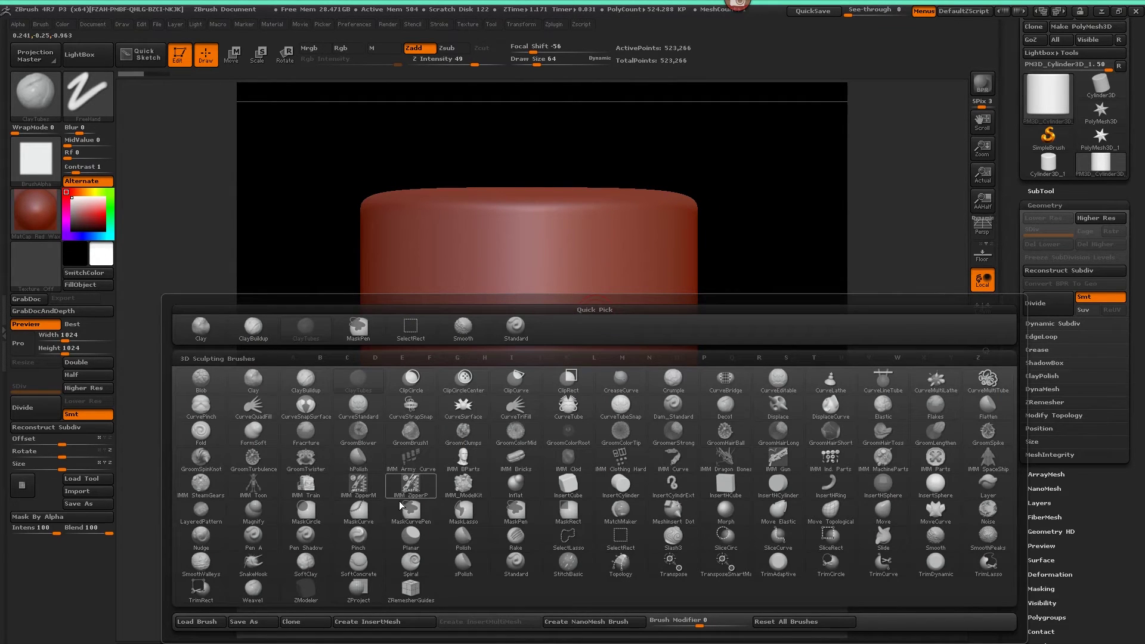
mouse_move(528, 455)
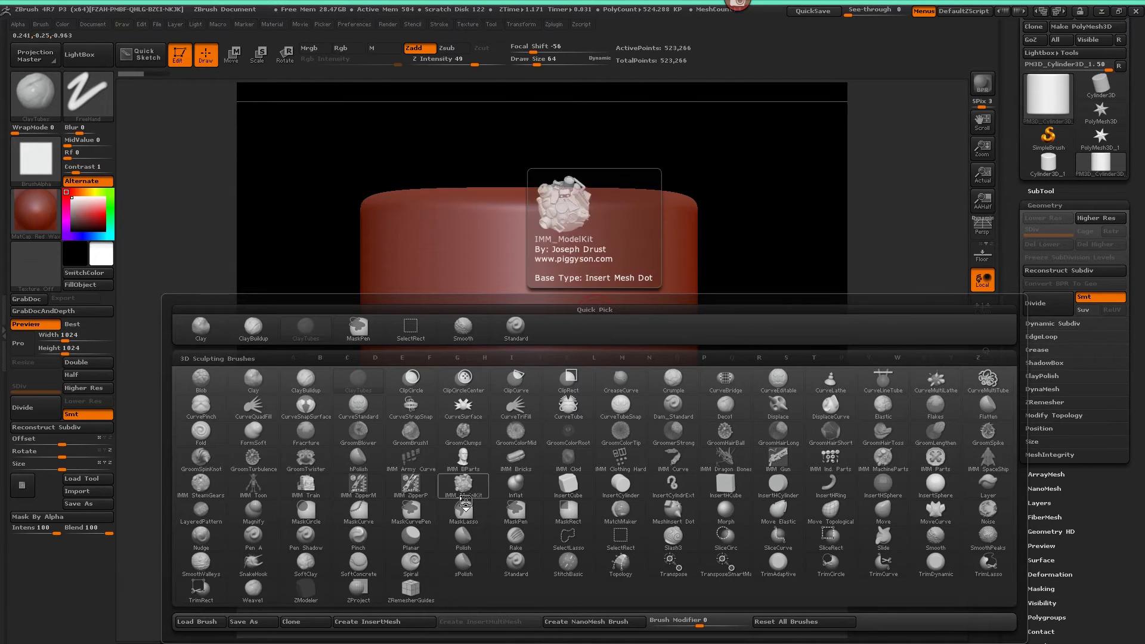
mouse_move(354, 520)
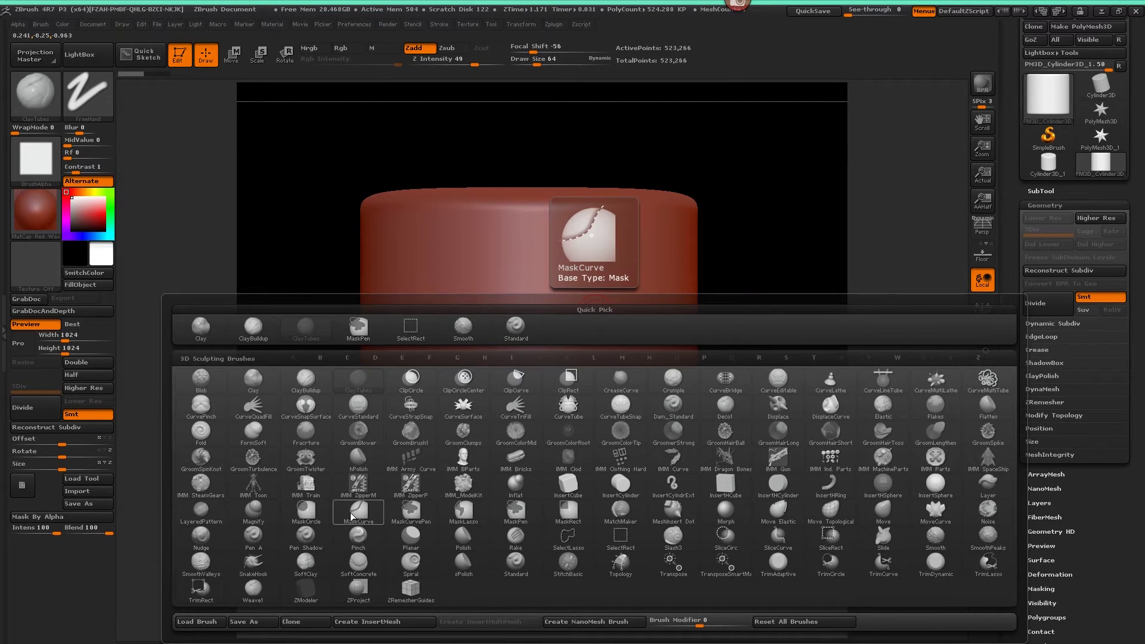
mouse_move(307, 525)
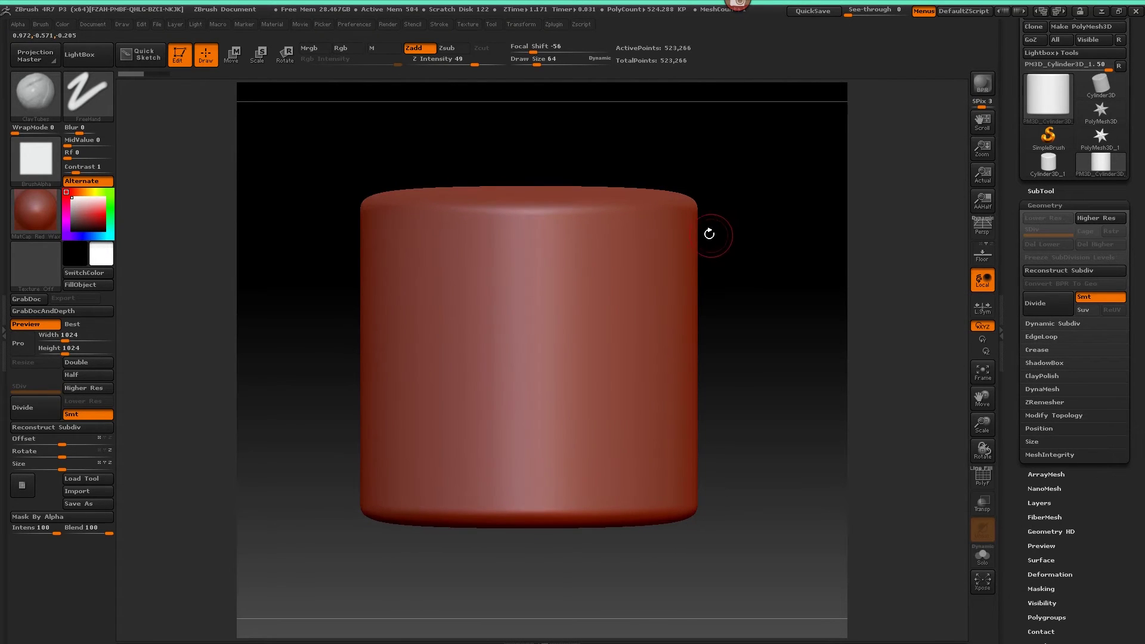
key(b)
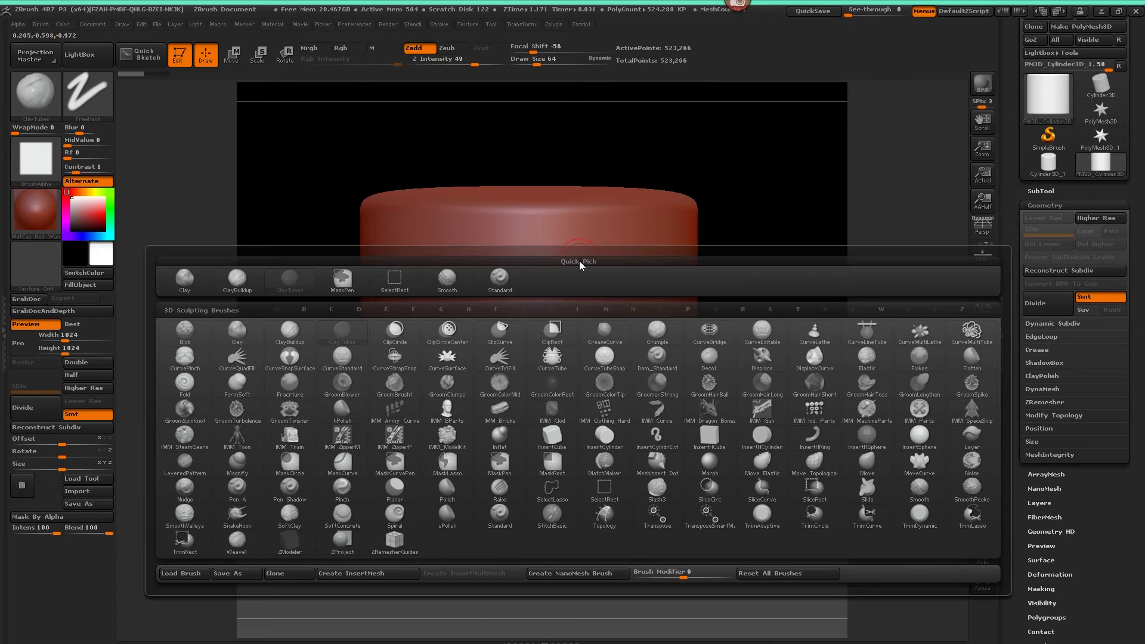
key(s)
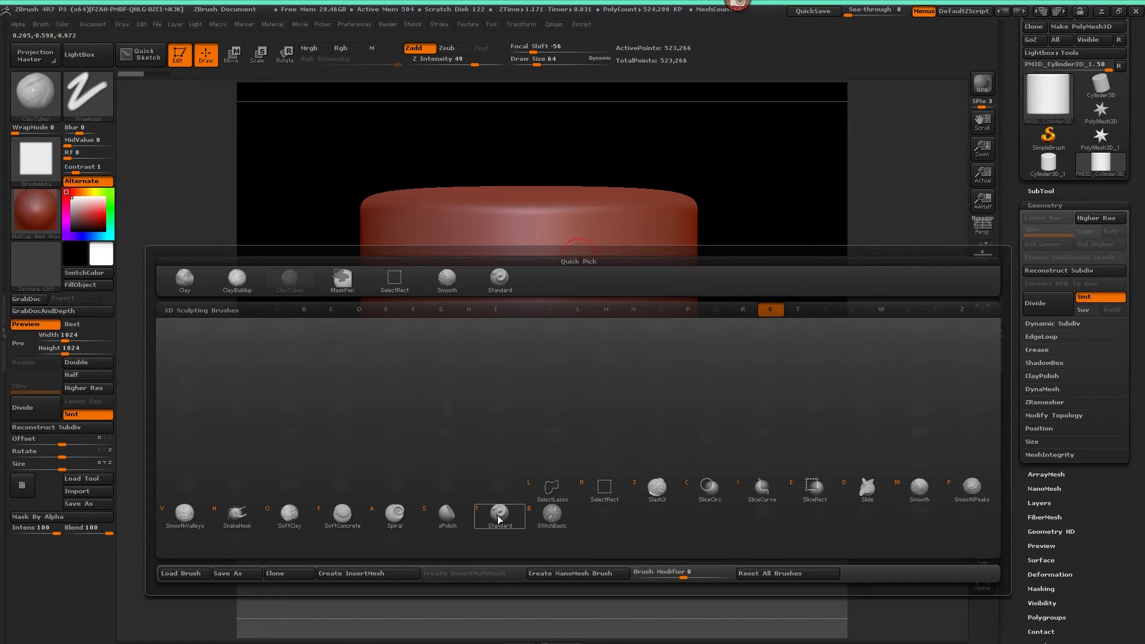
key(t)
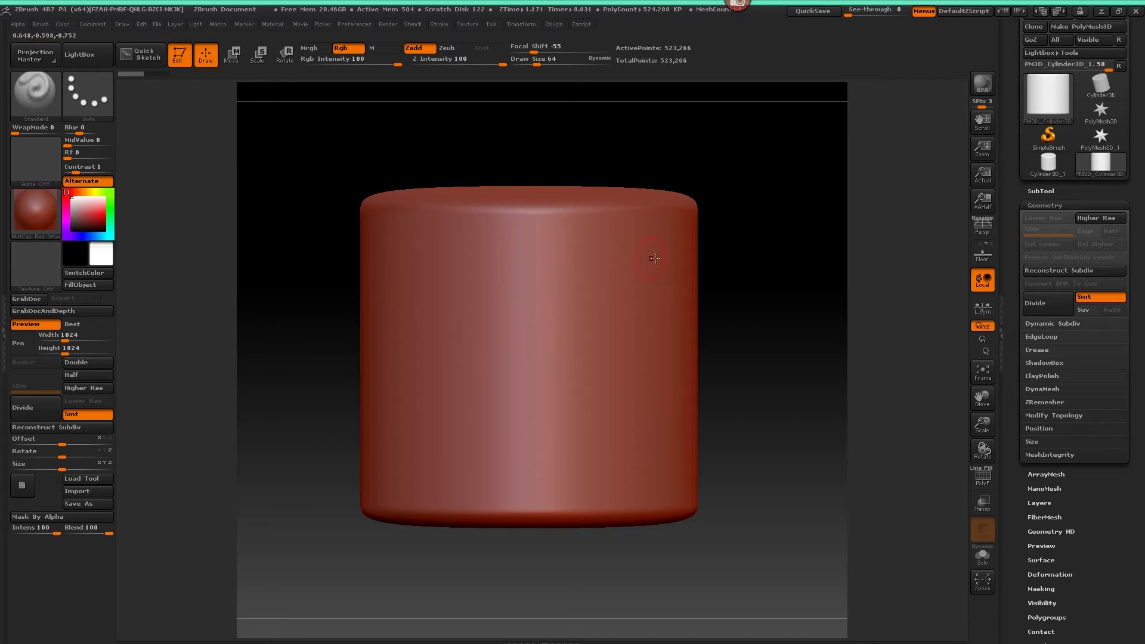
drag(721, 266, 722, 307)
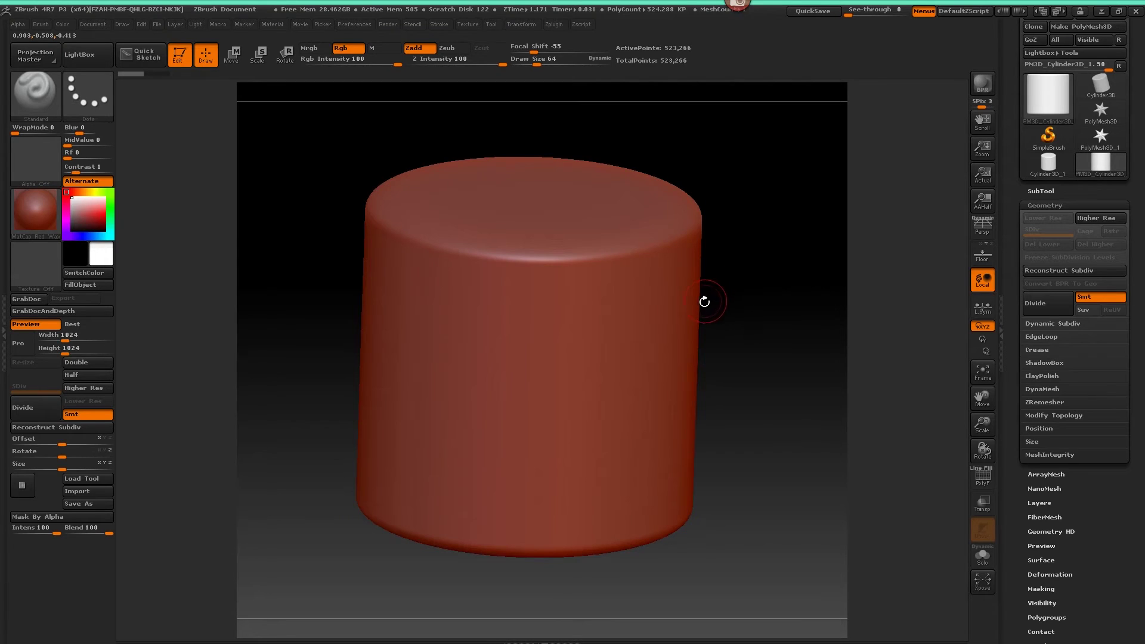
Choose Smooth with B, S, M and acknowledge the smoothing-brush note.
key(b)
key(s)
key(m)
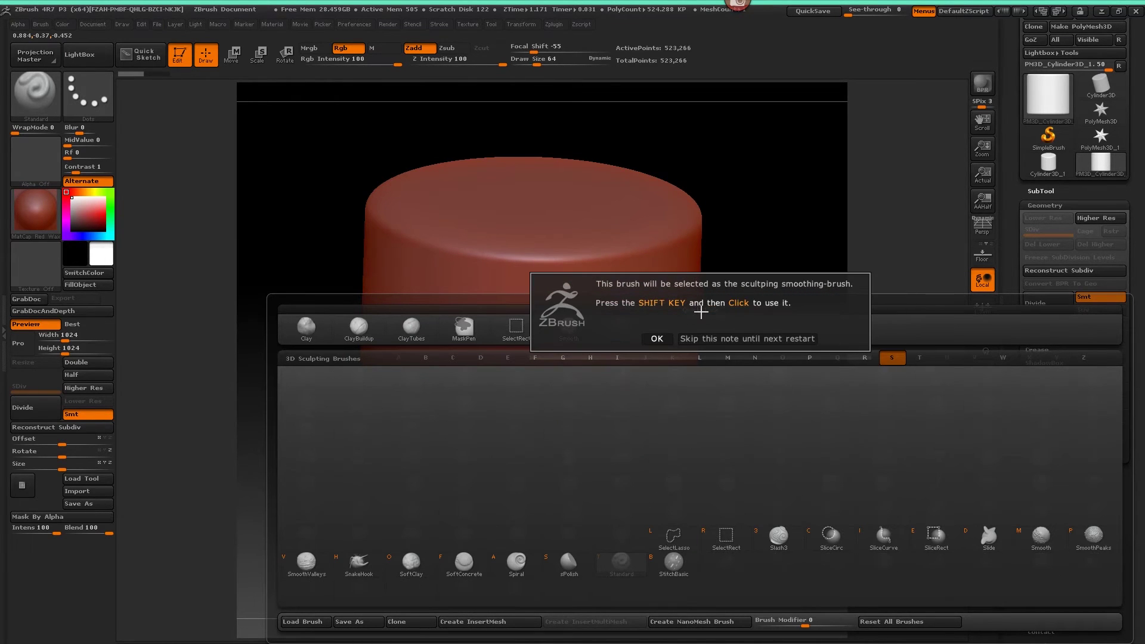
click(657, 338)
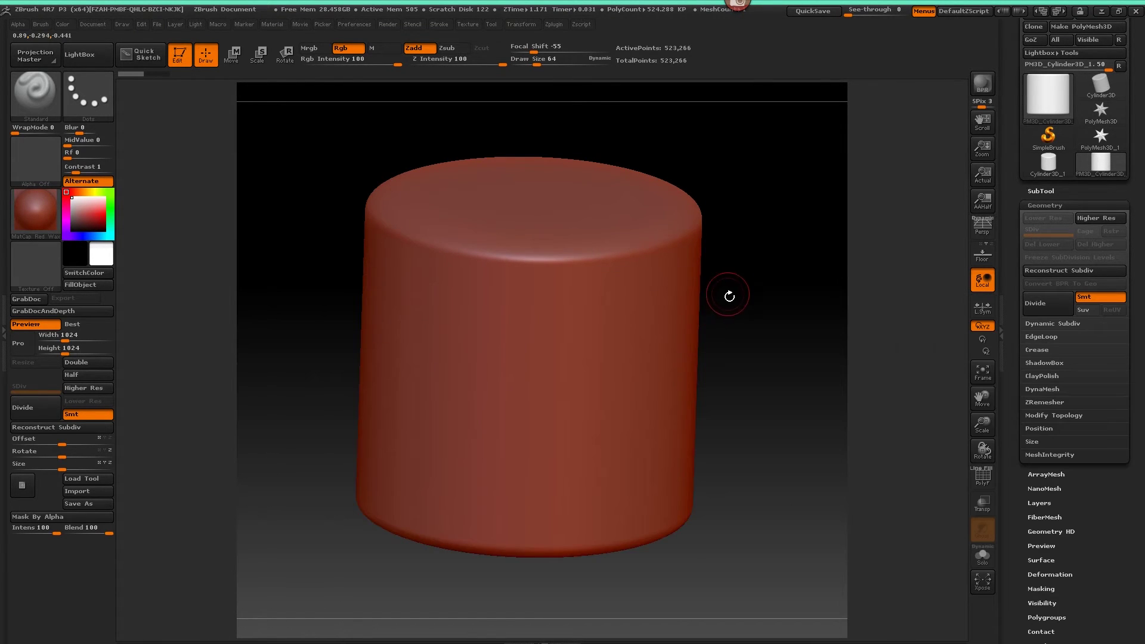
mouse_move(728, 294)
mouse_down()
mouse_move(730, 280)
mouse_move(716, 286)
mouse_up()
Browse the T brushes, close the picker unchanged, and rotate the cylinder upright.
key(b)
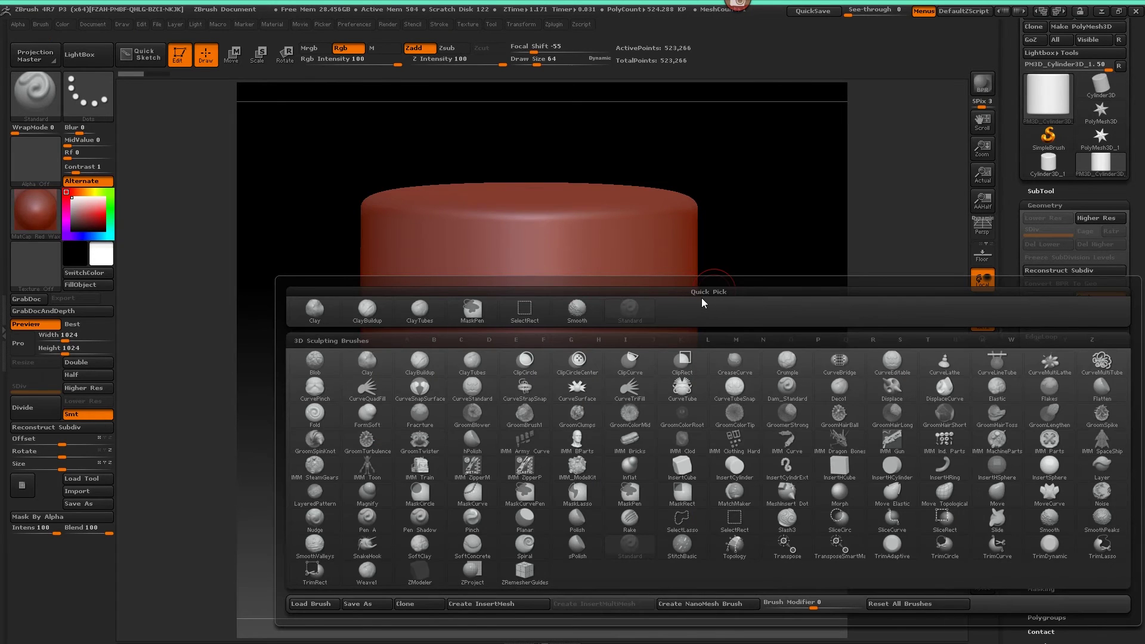
key(t)
key(Escape)
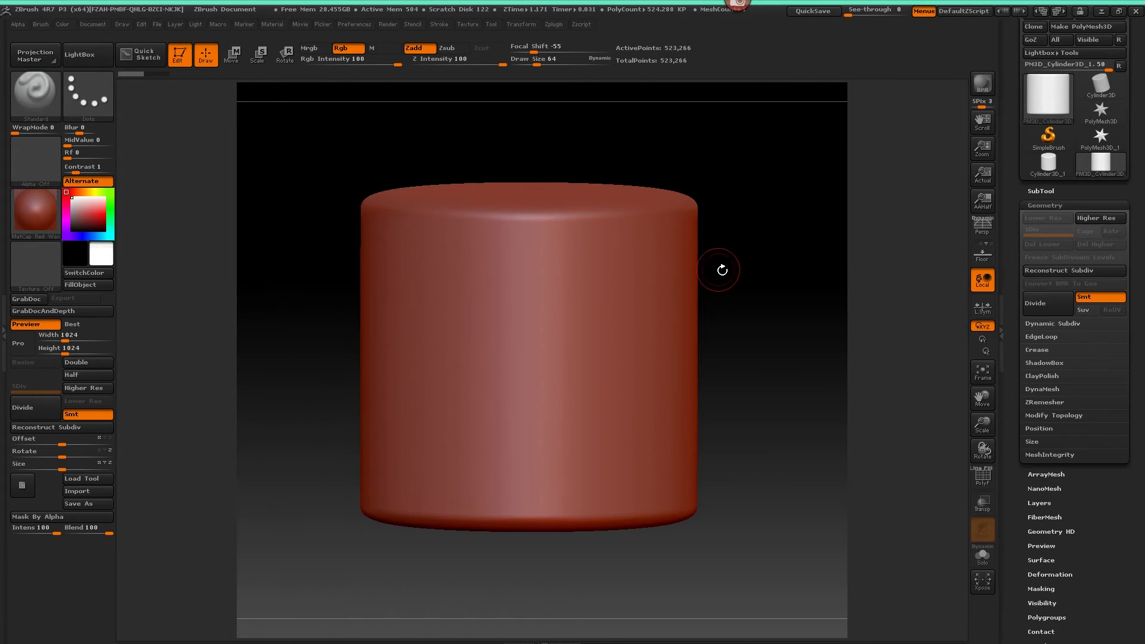
mouse_move(731, 288)
mouse_down()
mouse_move(733, 325)
mouse_move(737, 309)
mouse_up()
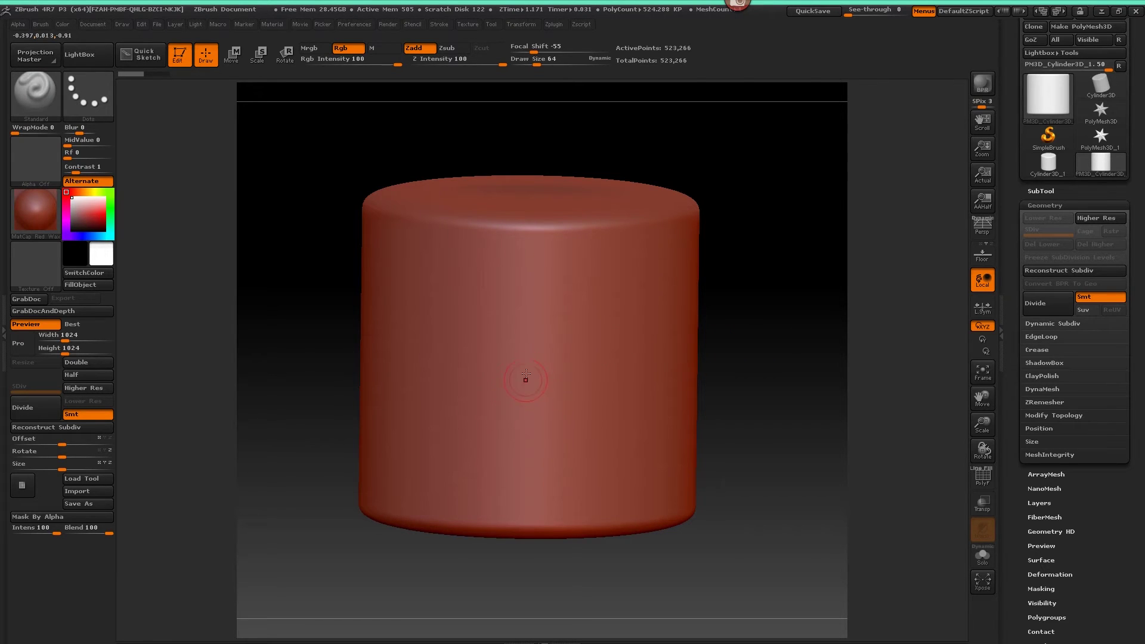
Turn on Enable Customize under Preferences > Config and collapse Tool Geometry.
click(355, 24)
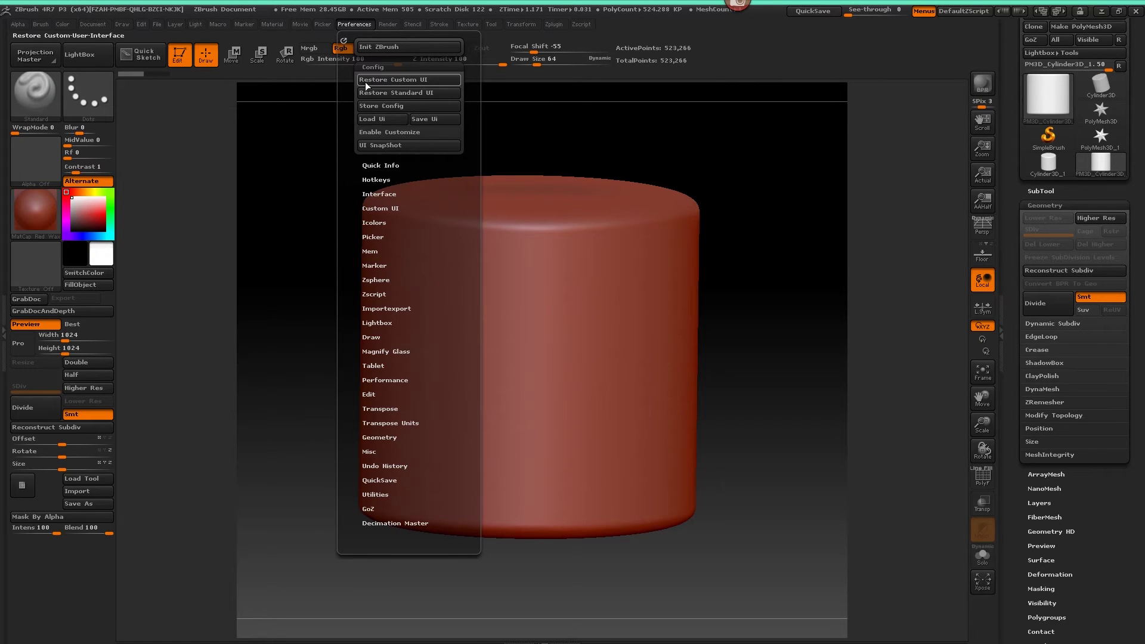
click(413, 132)
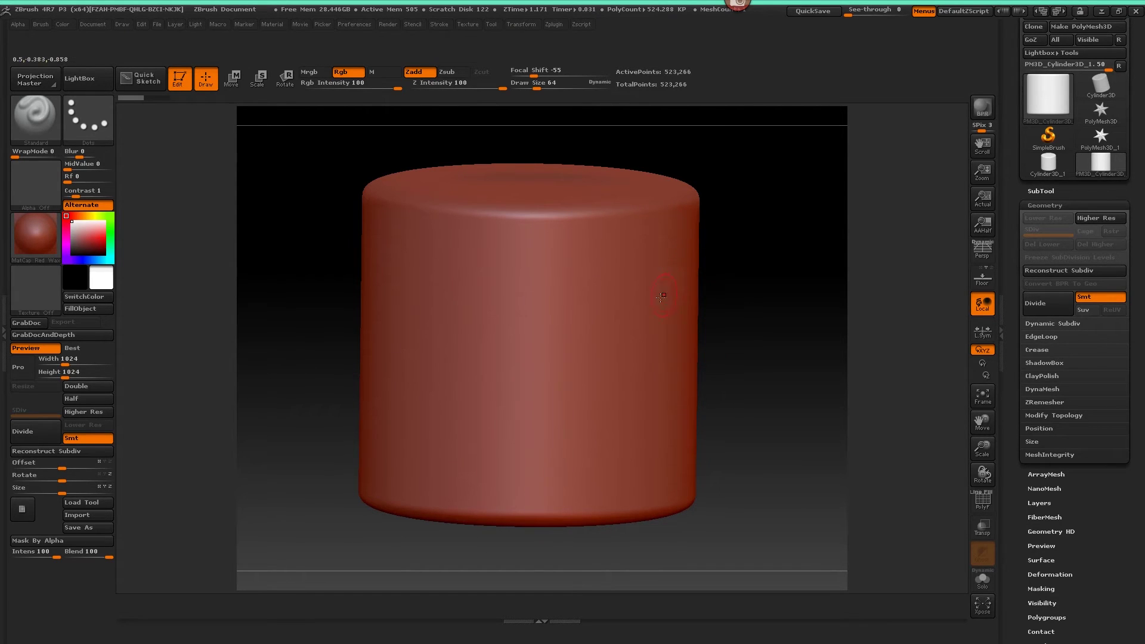
click(1060, 204)
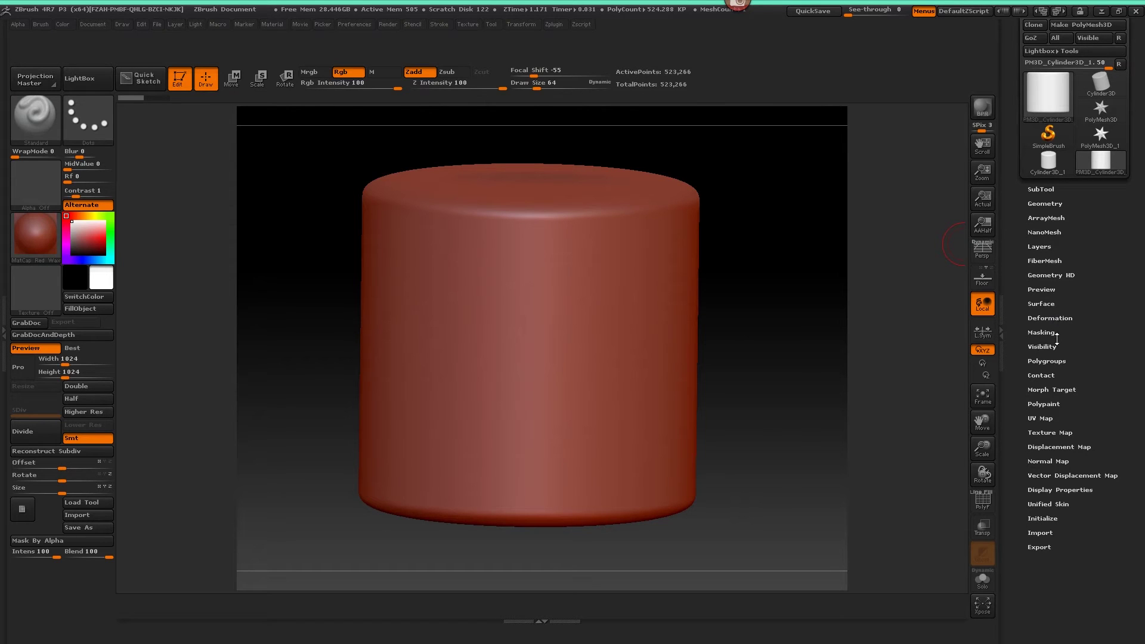
Ctrl+Alt-drag Mirror from Tool > Deformation onto the left shelf, removing a misplaced copy.
click(1051, 320)
drag(1105, 300, 1105, 137)
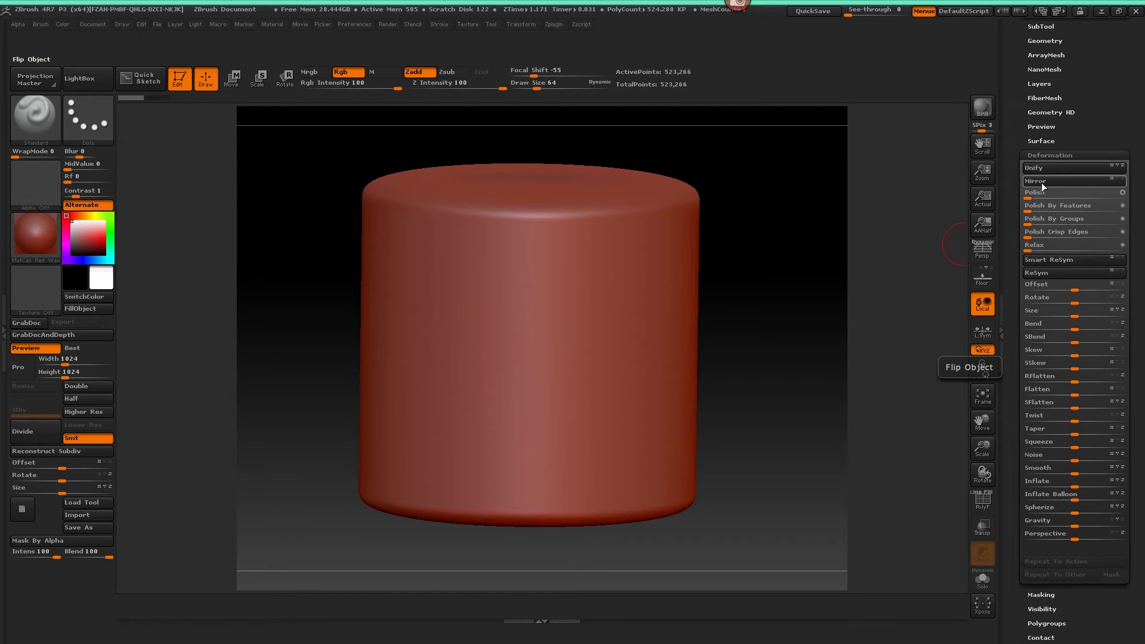
key(ctrl)
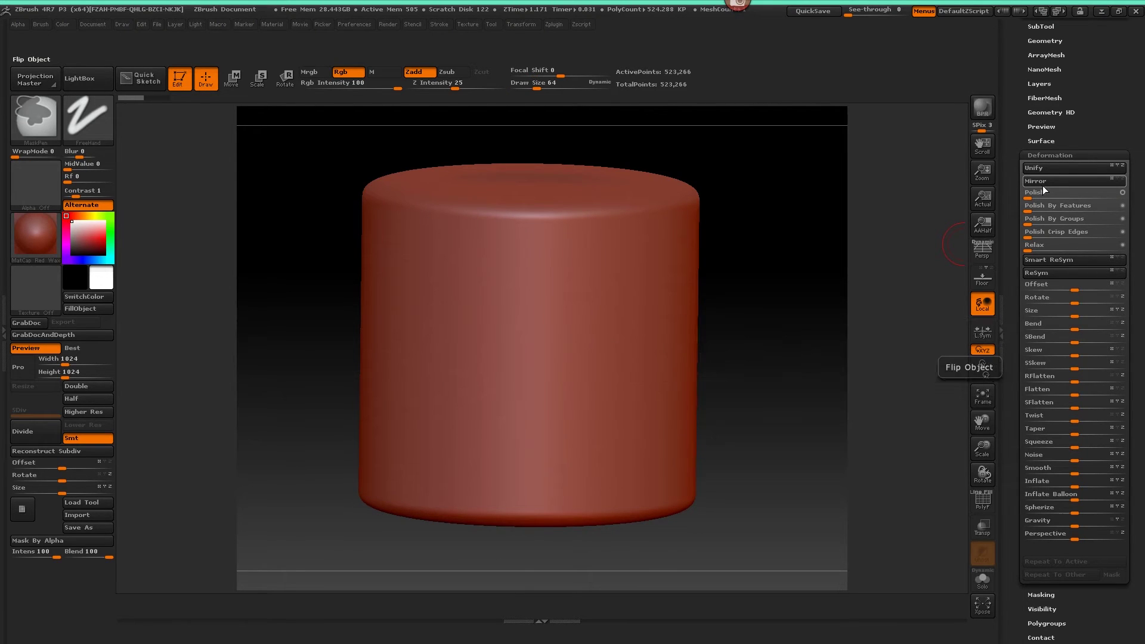
ctrl+alt+drag(1046, 181, 31, 452)
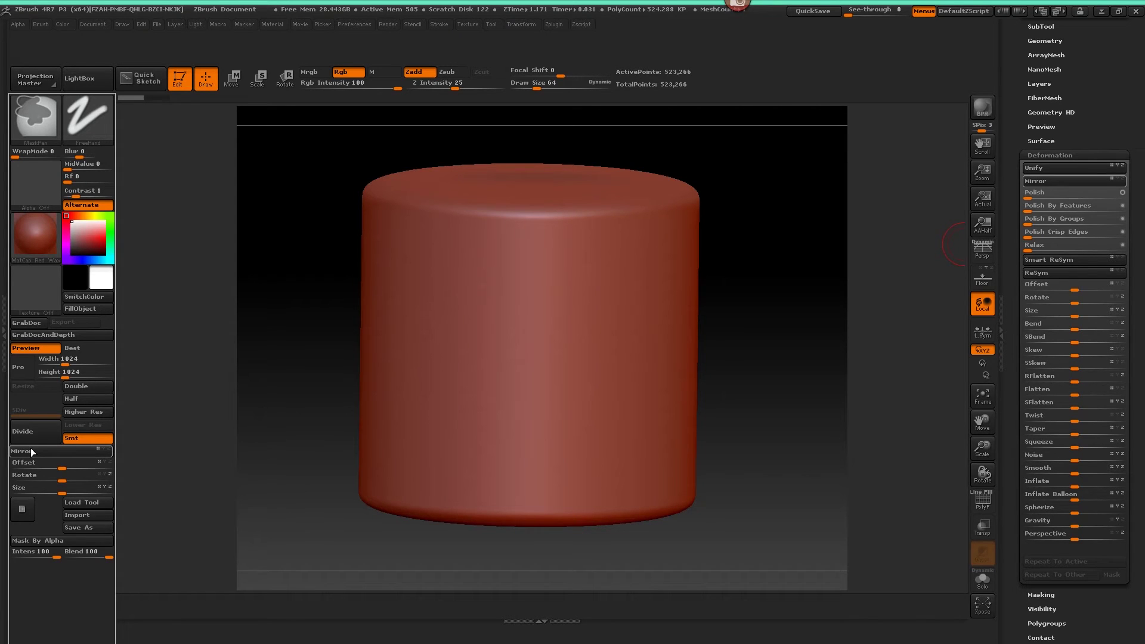
ctrl+alt+drag(31, 449, 200, 485)
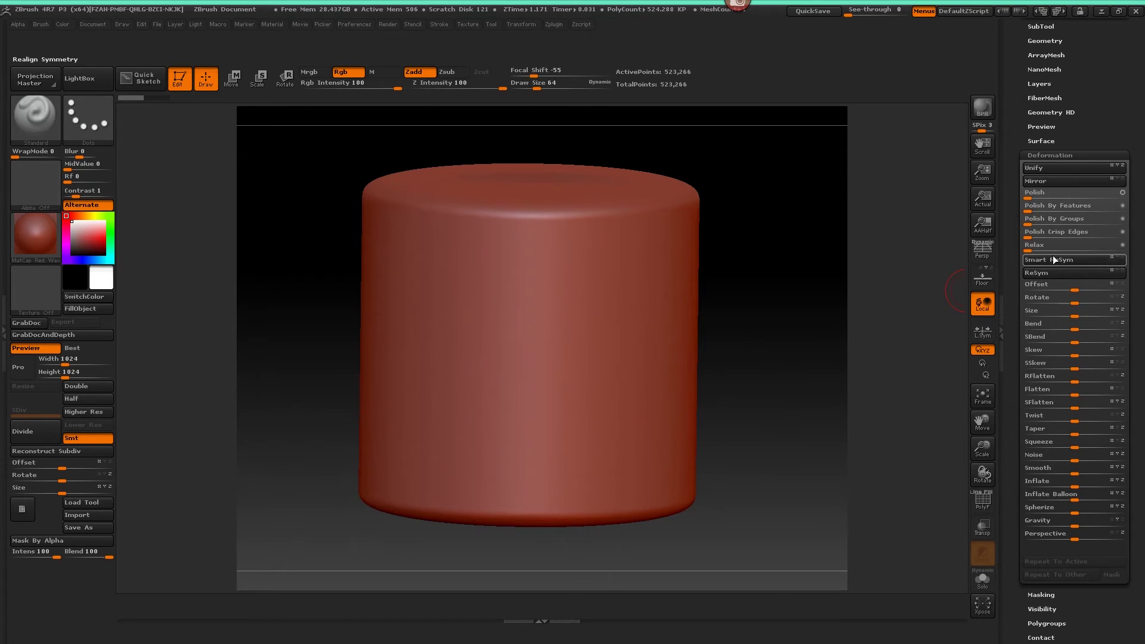
ctrl+alt+drag(1047, 187, 34, 573)
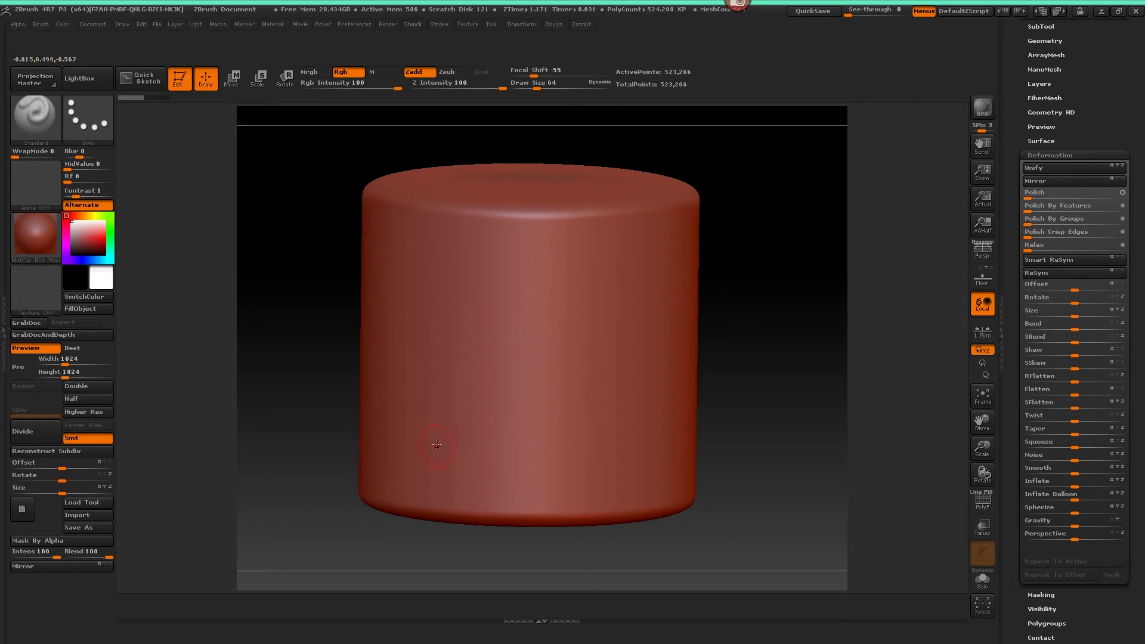
Apply the MatCap Pearl Cavity material to the cylinder from the material picker.
click(36, 236)
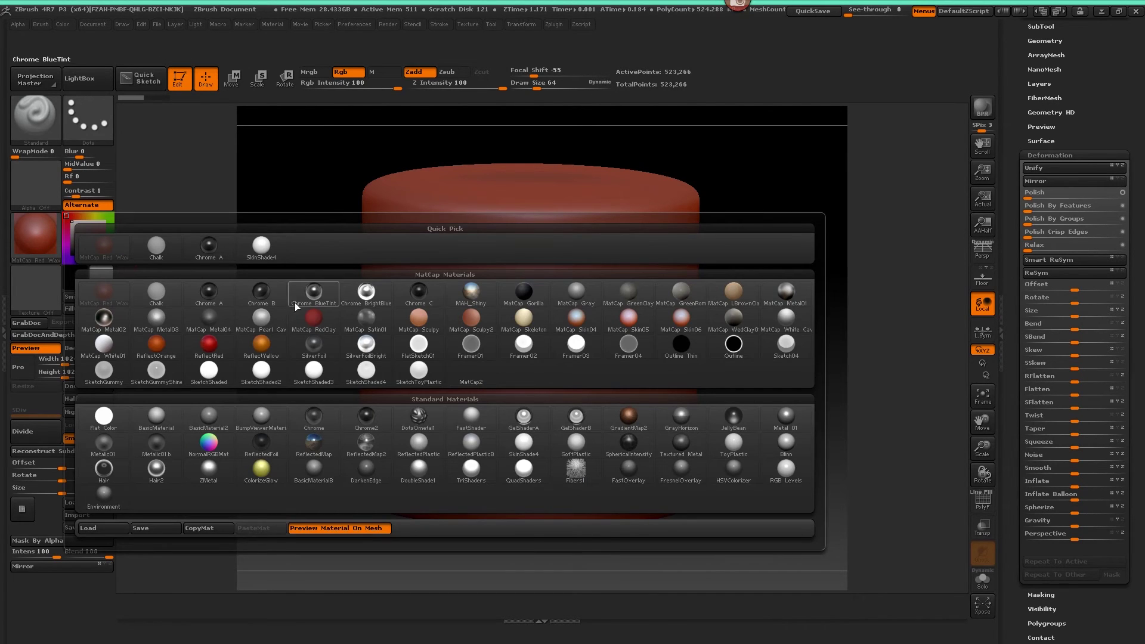
mouse_move(259, 297)
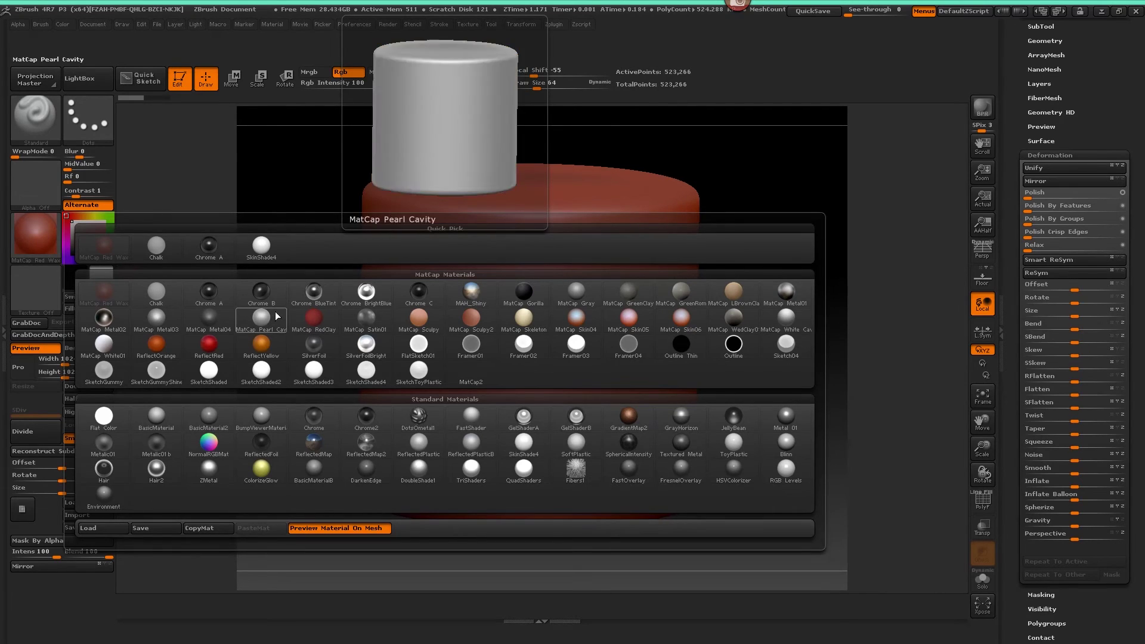
click(262, 318)
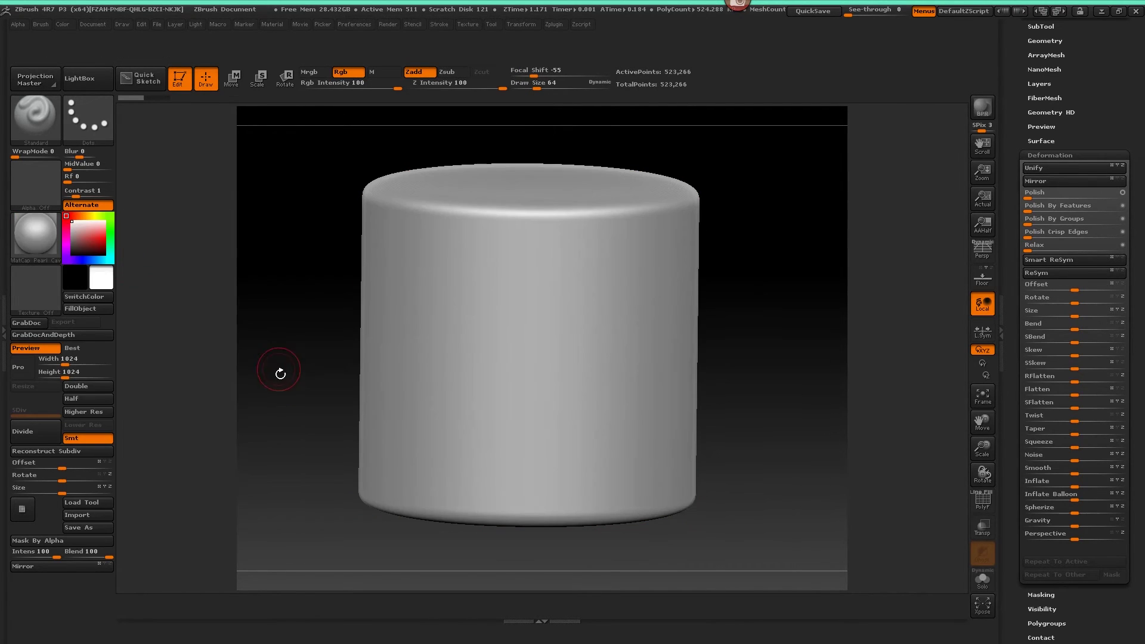
Ctrl-drag the MatCap Pearl Cavity thumbnail from the Material menu onto the custom shelf.
click(273, 24)
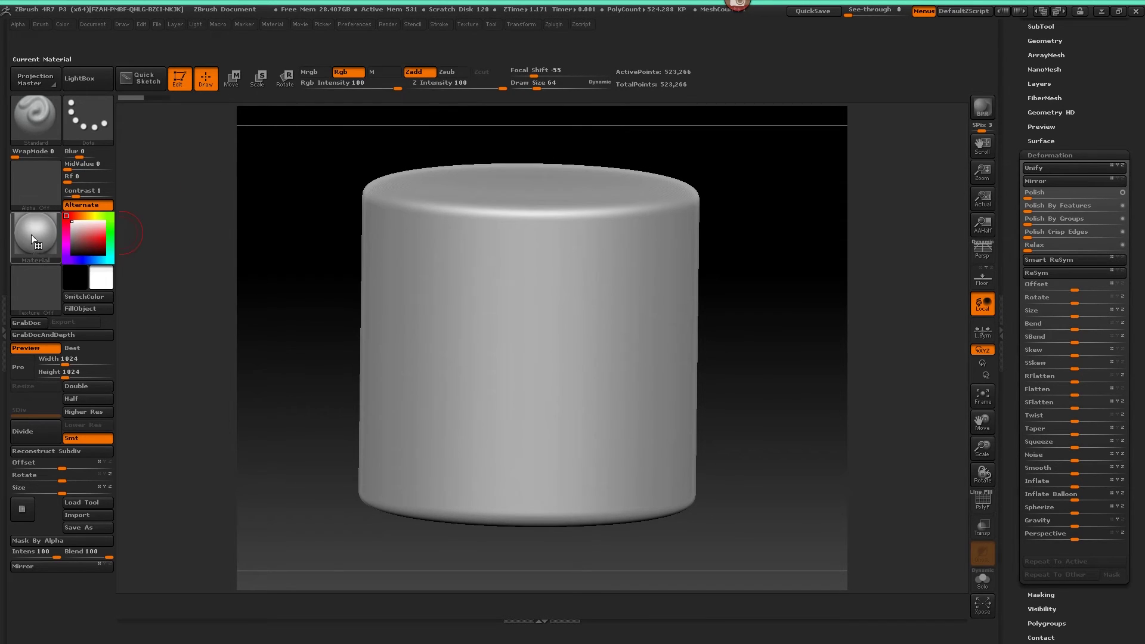
click(272, 24)
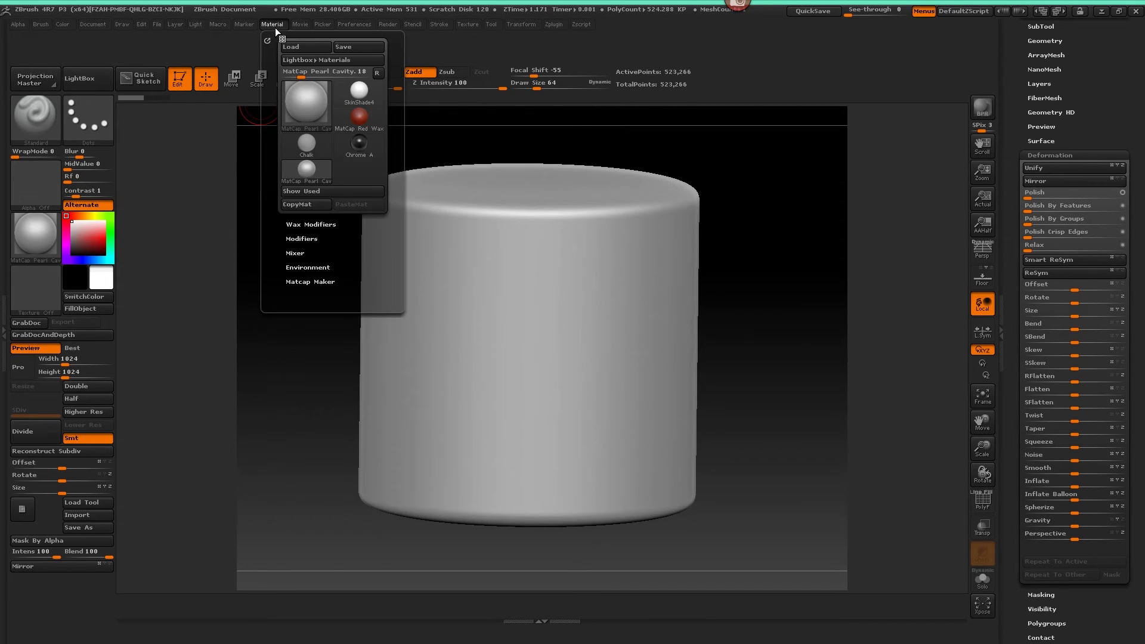
mouse_move(308, 171)
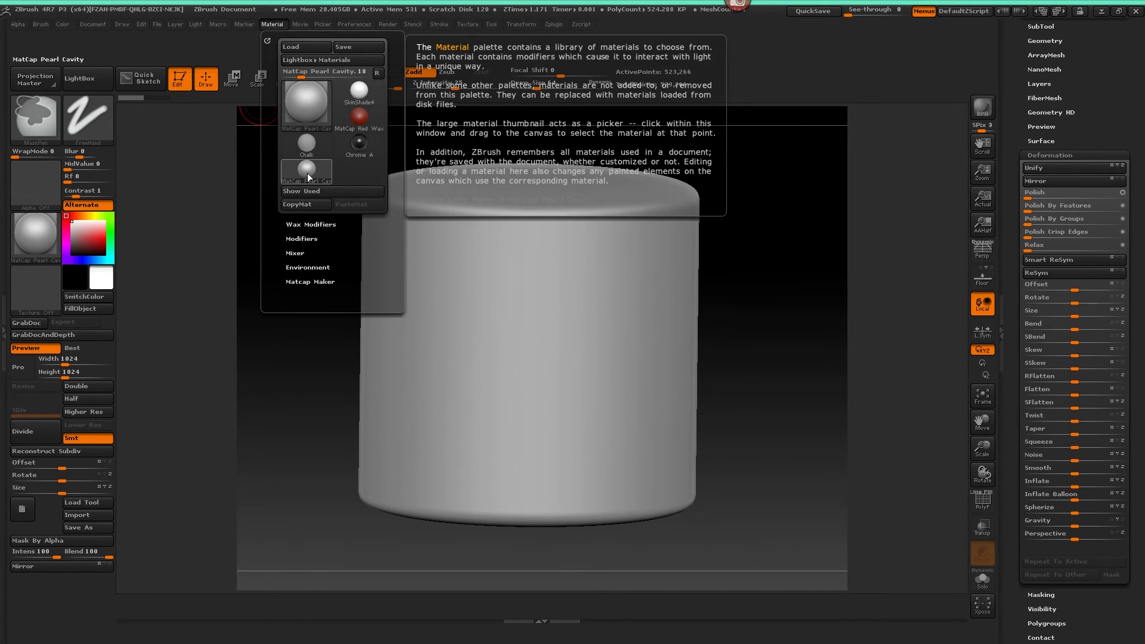
ctrl+drag(308, 172, 292, 241)
ctrl+drag(192, 537, 144, 607)
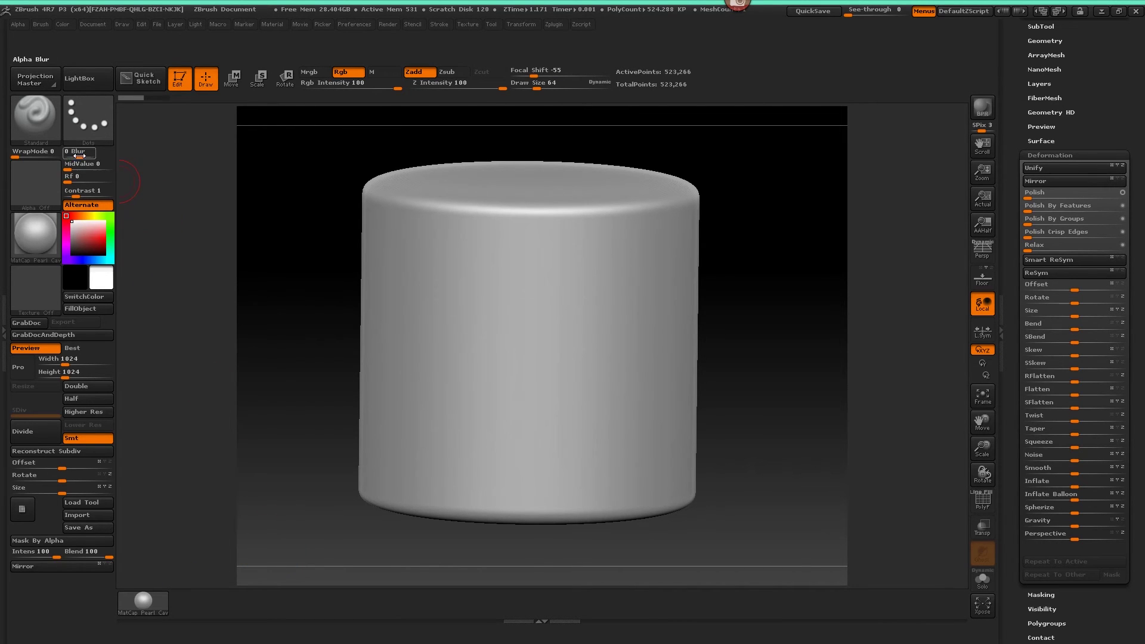
Select the TrimDynamic brush from the brush picker.
click(37, 125)
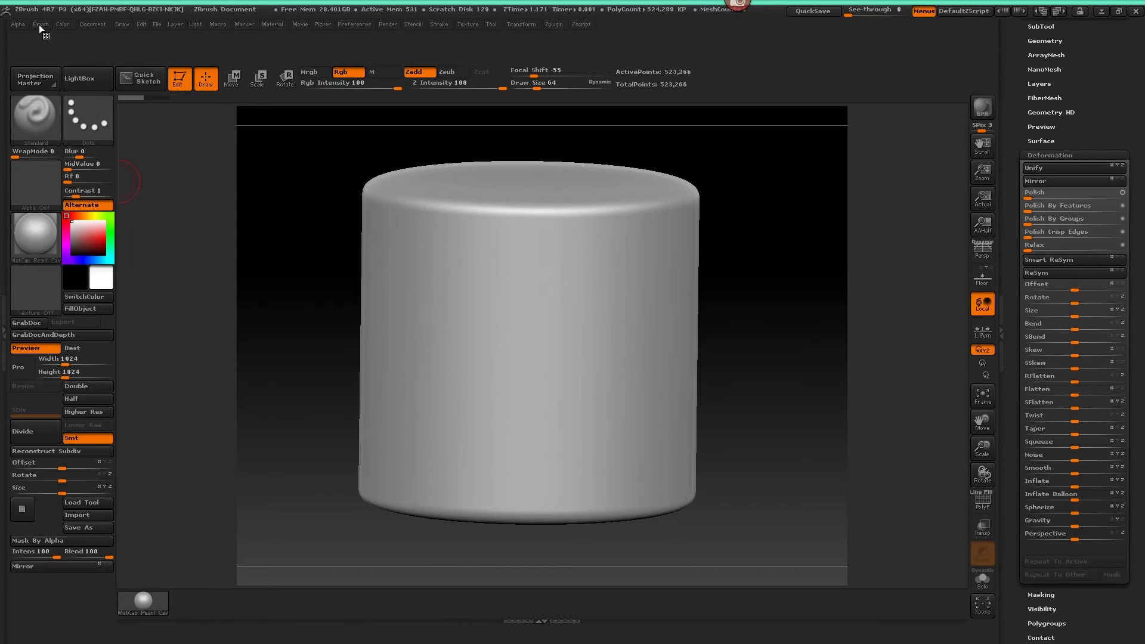
click(40, 24)
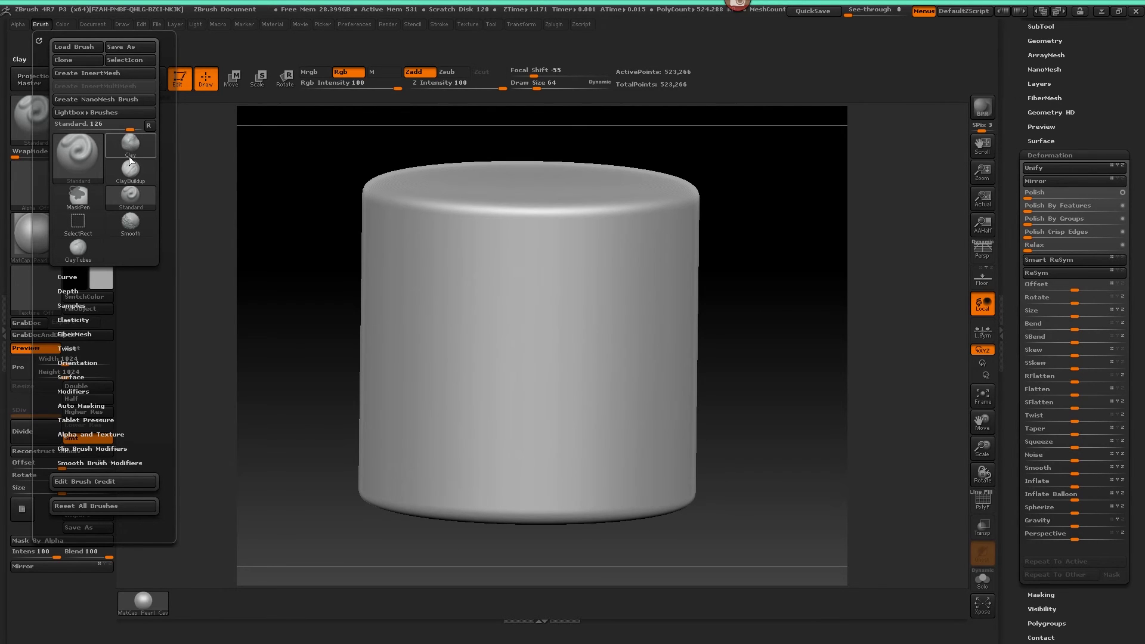
click(81, 164)
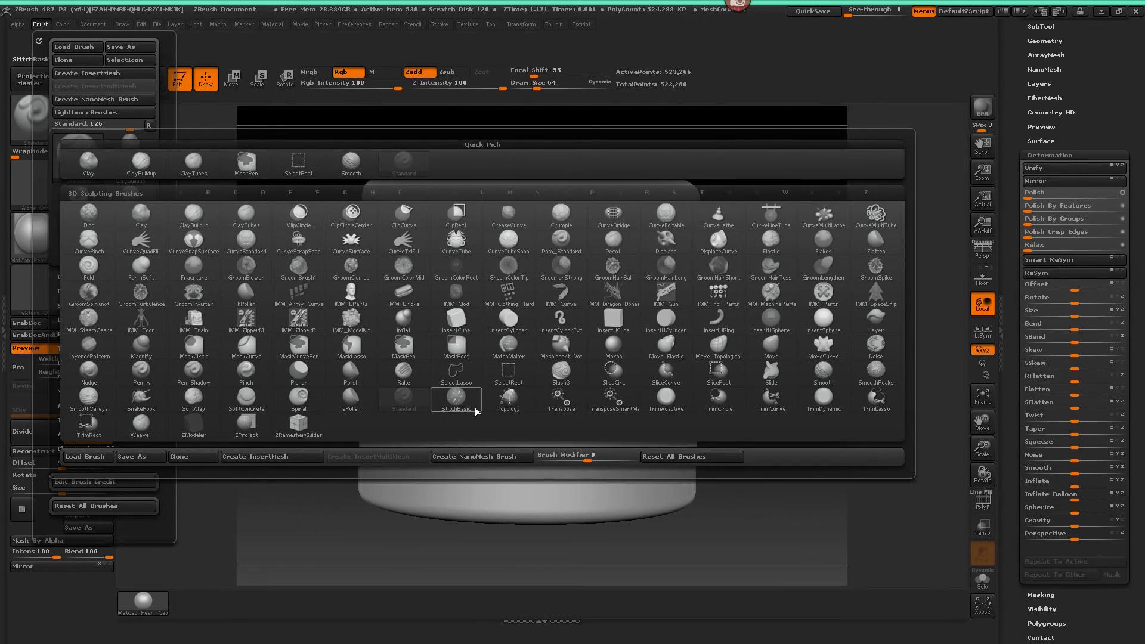
click(823, 399)
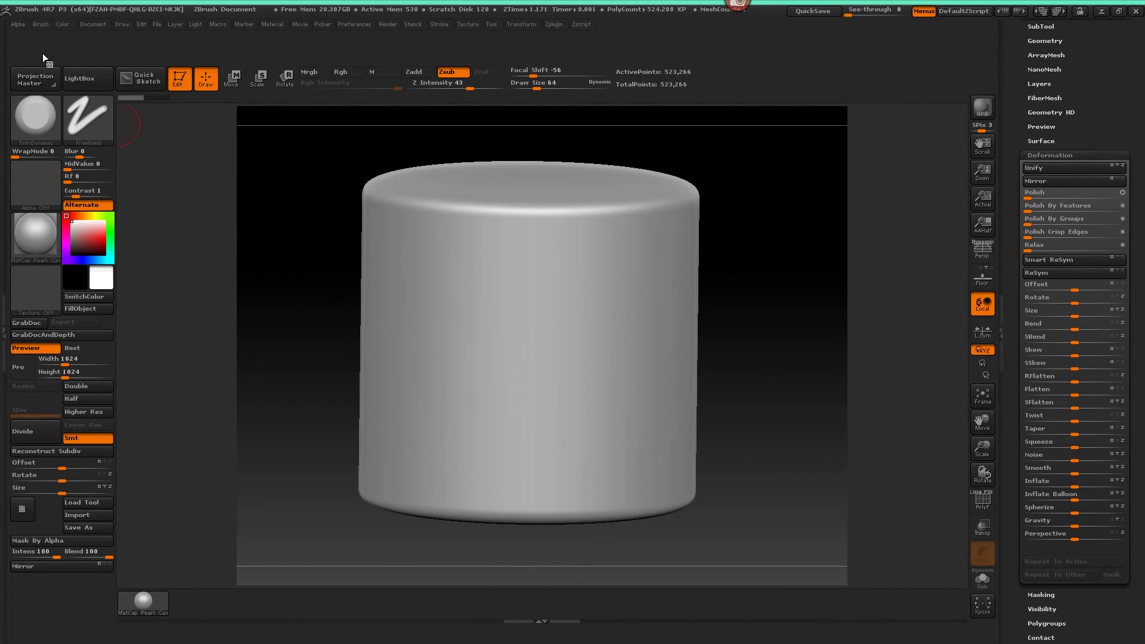
Ctrl-drag TrimDynamic onto the custom shelf, then remove the MatCap Pearl Cavity shortcut.
click(41, 23)
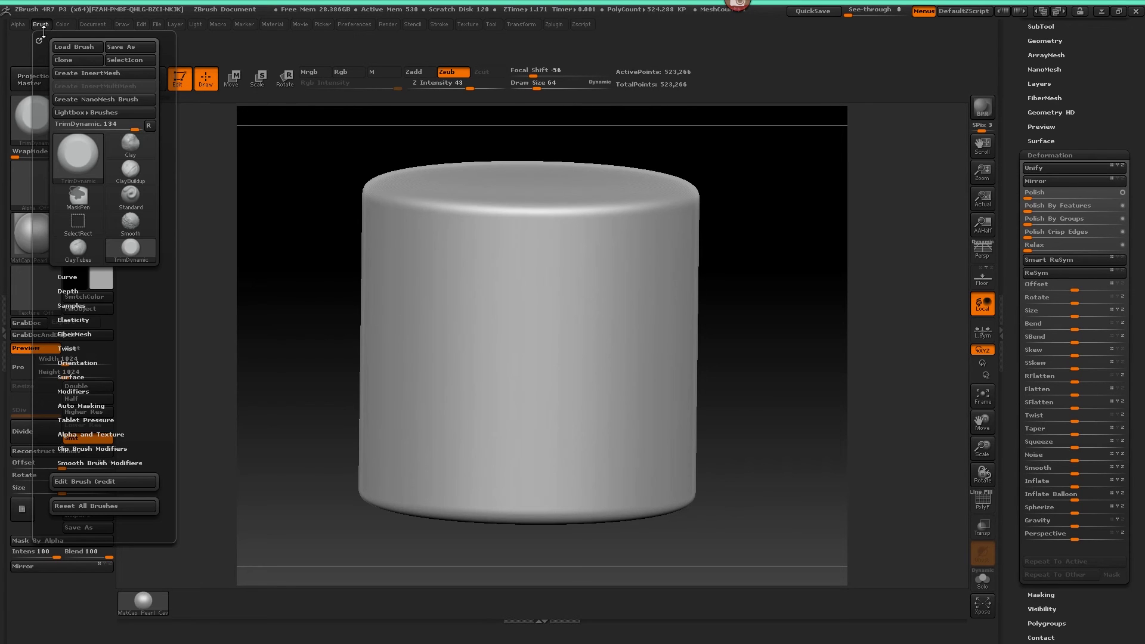
key(ctrl)
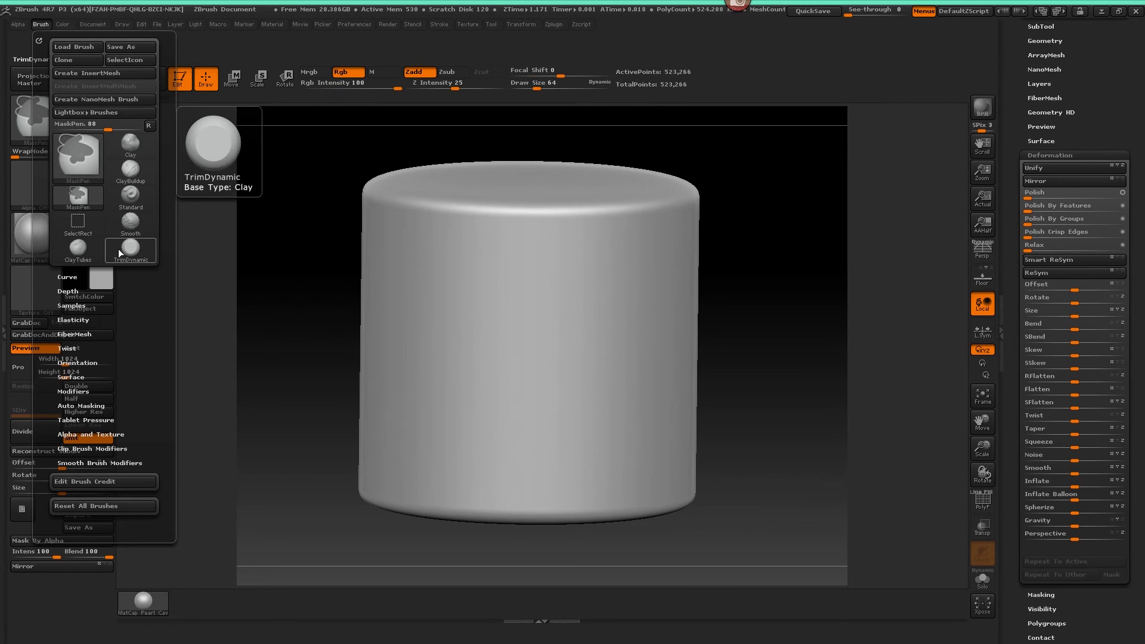
ctrl+alt+drag(129, 249, 151, 311)
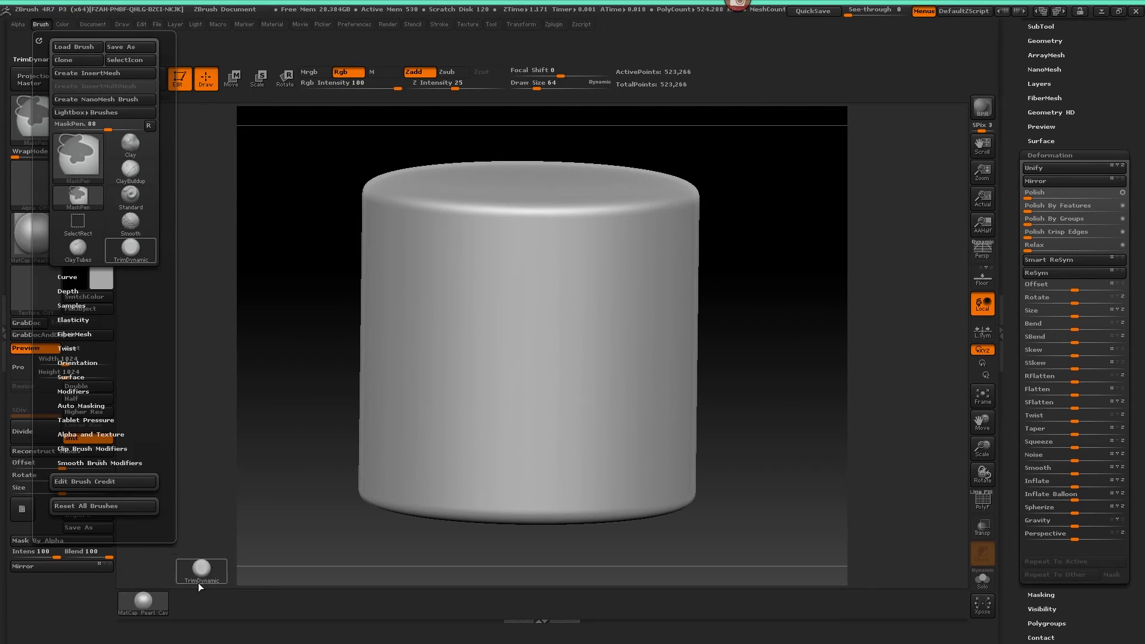
ctrl+alt+drag(198, 582, 196, 597)
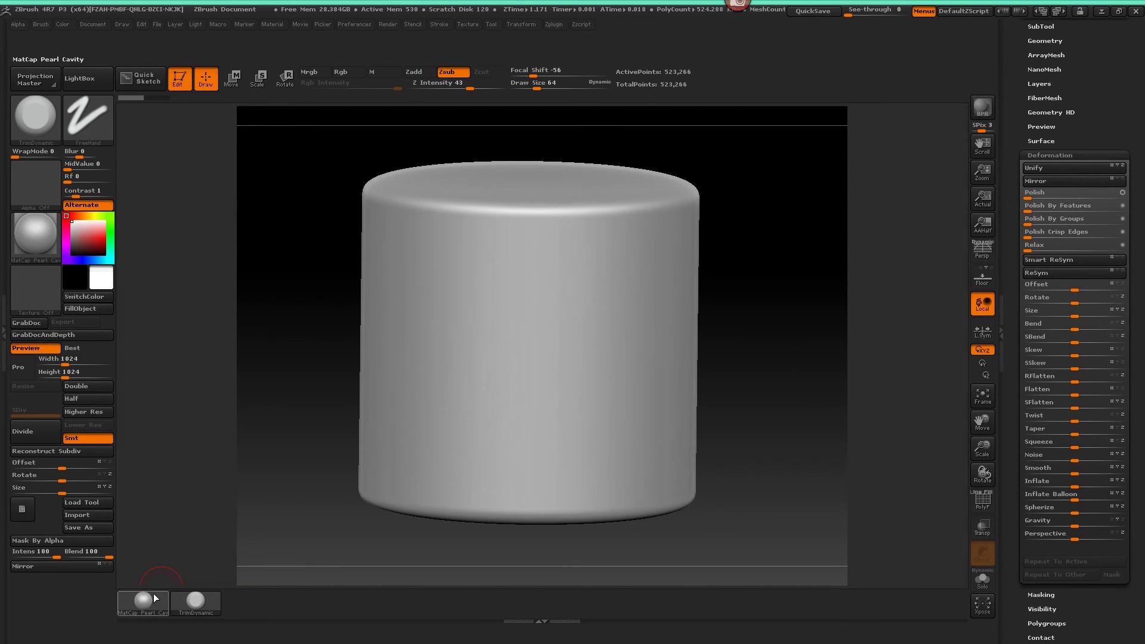
mouse_move(163, 596)
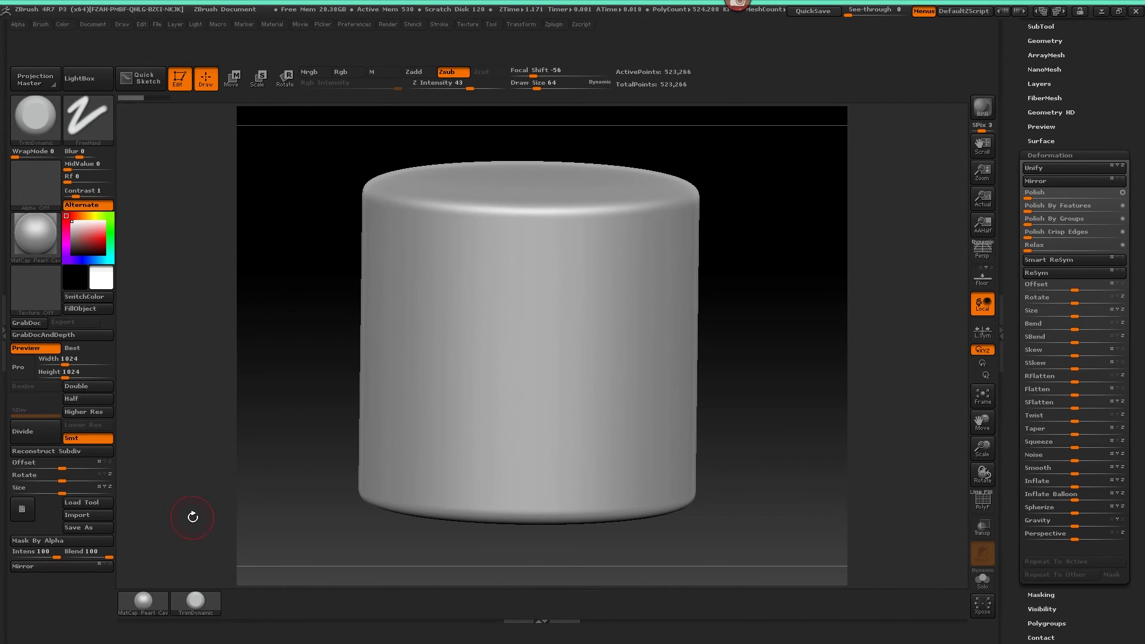
key(ctrl)
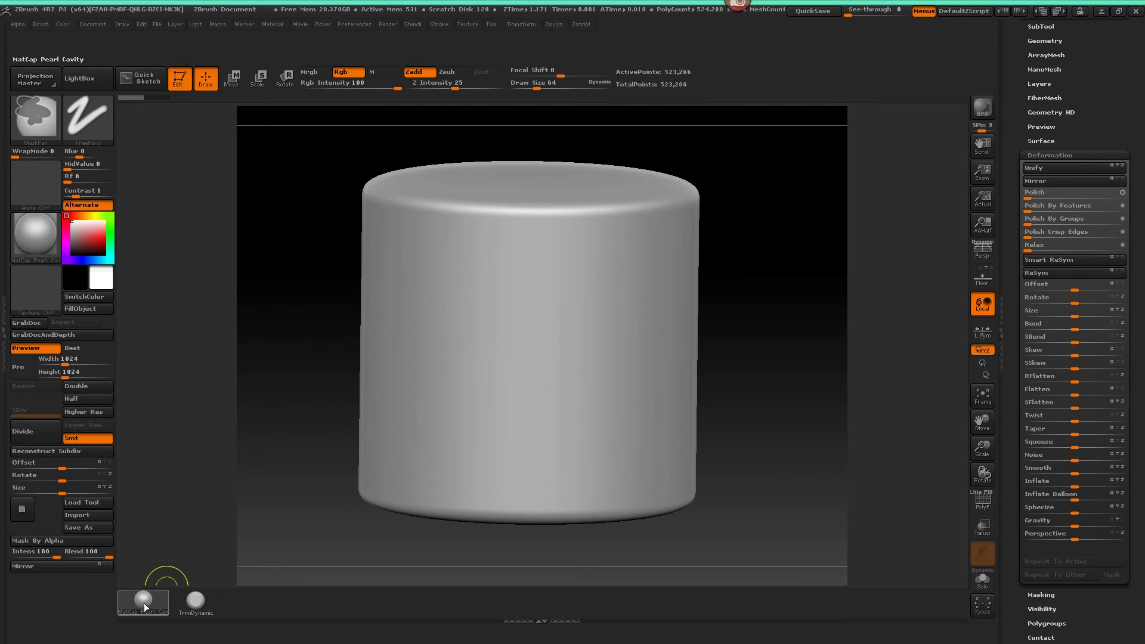
ctrl+drag(300, 456, 315, 470)
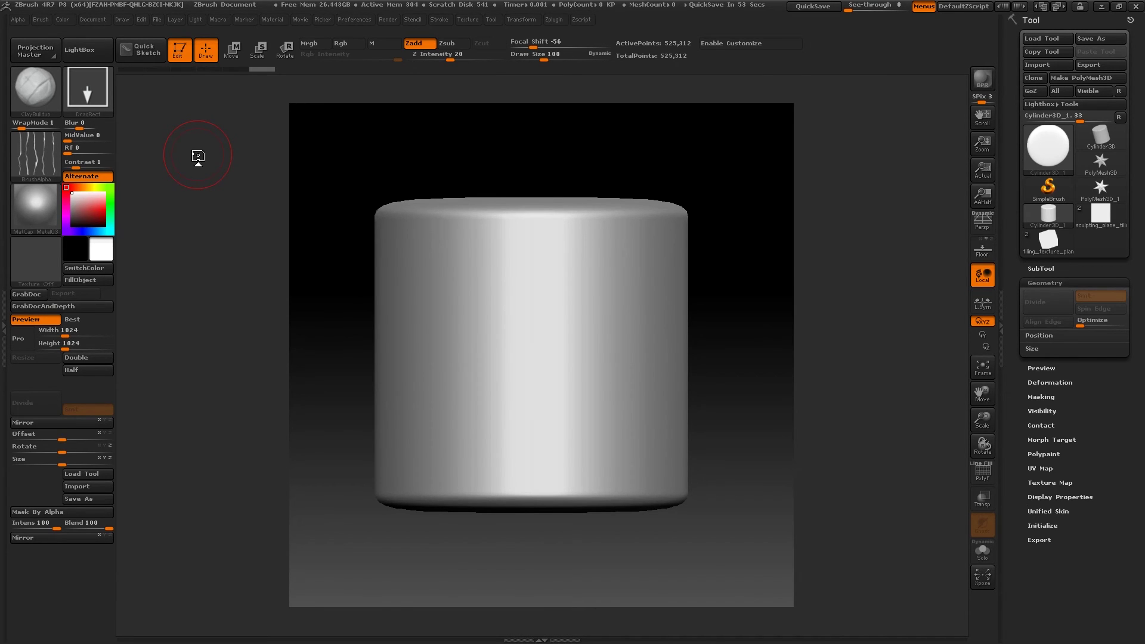
Save the current cylinder scene with Document > Save As Startup Doc.
click(91, 17)
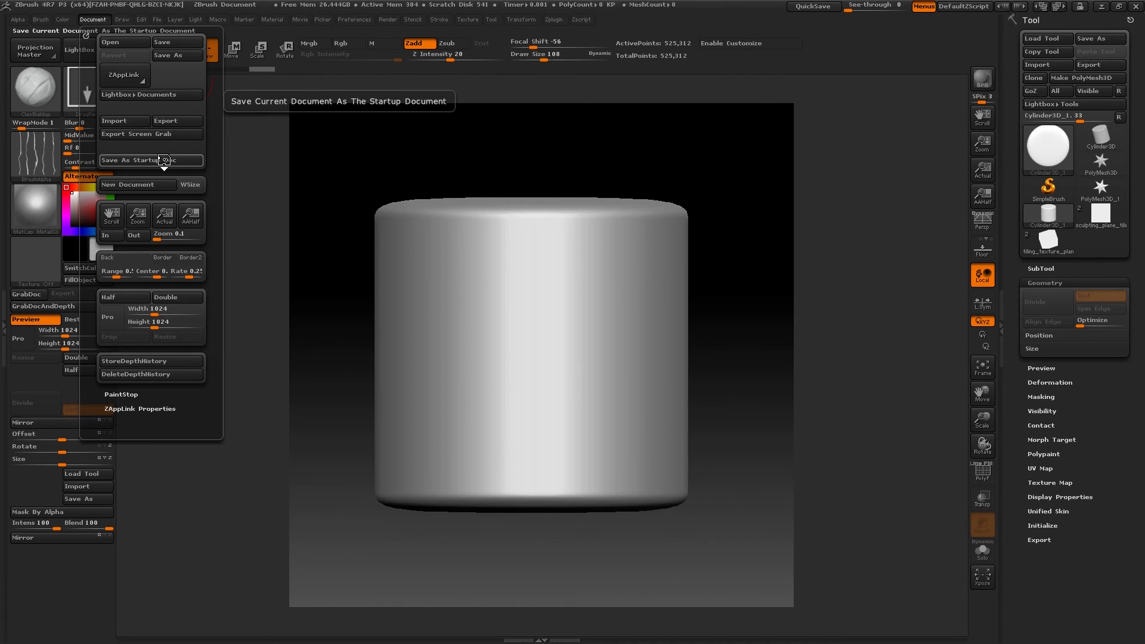
click(56, 330)
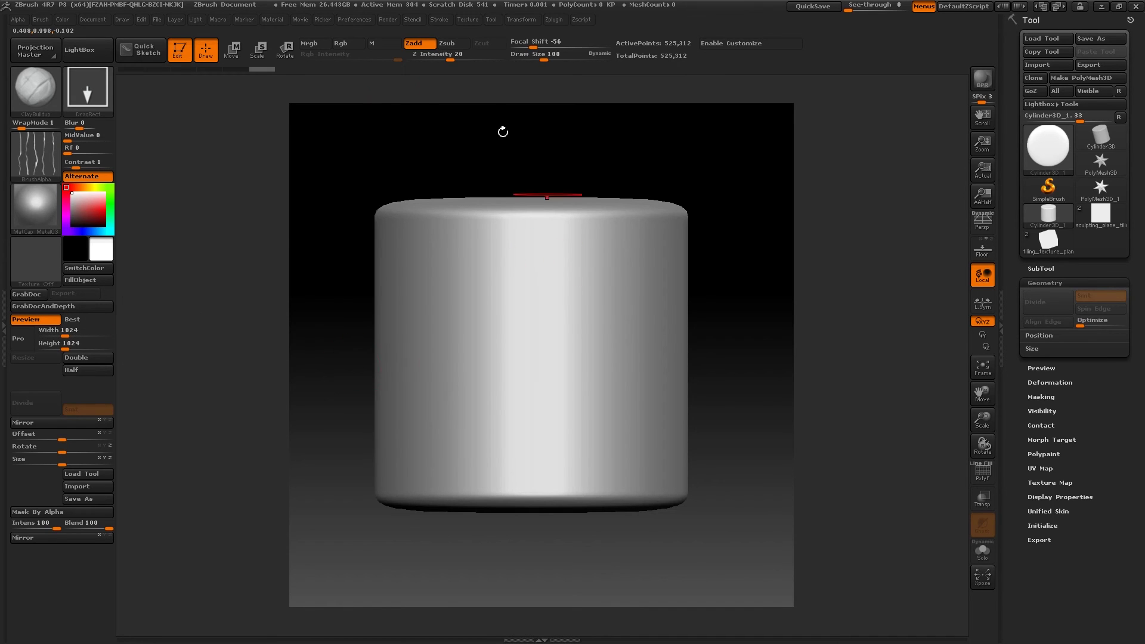
click(93, 20)
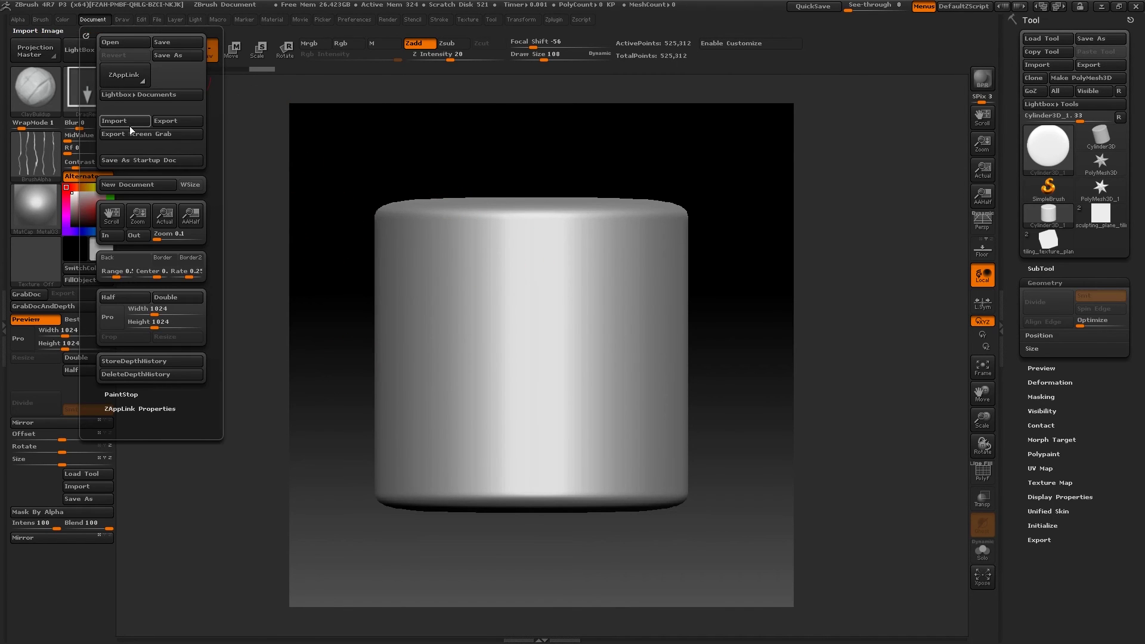
click(140, 162)
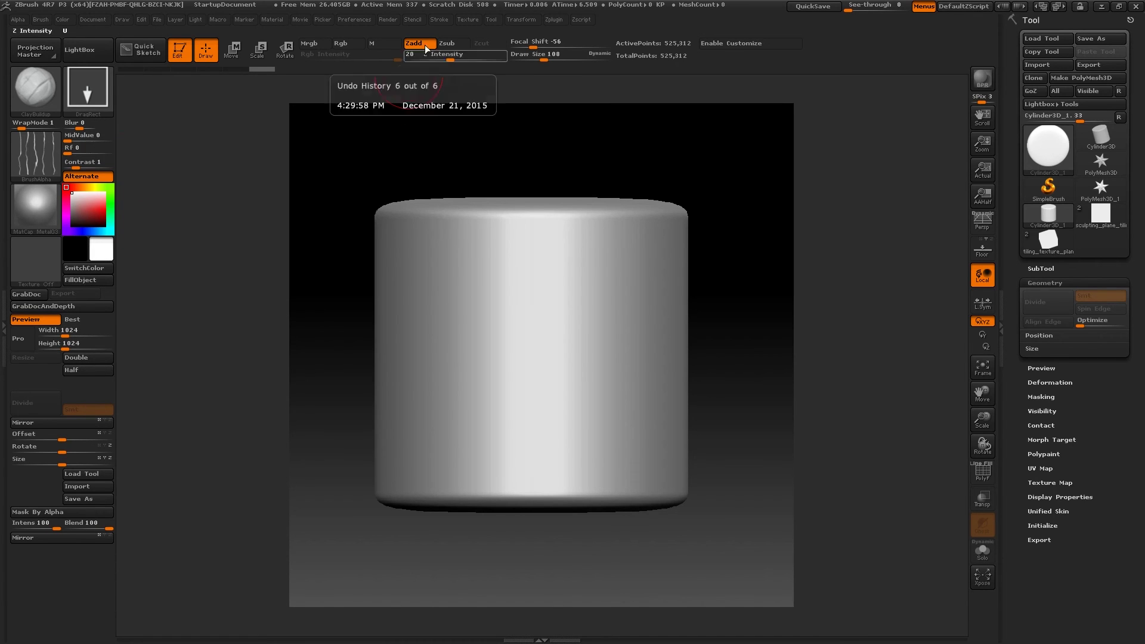
Cancel the Save Ui file dialog, then use Preferences > Config > Store Config and confirm.
click(356, 19)
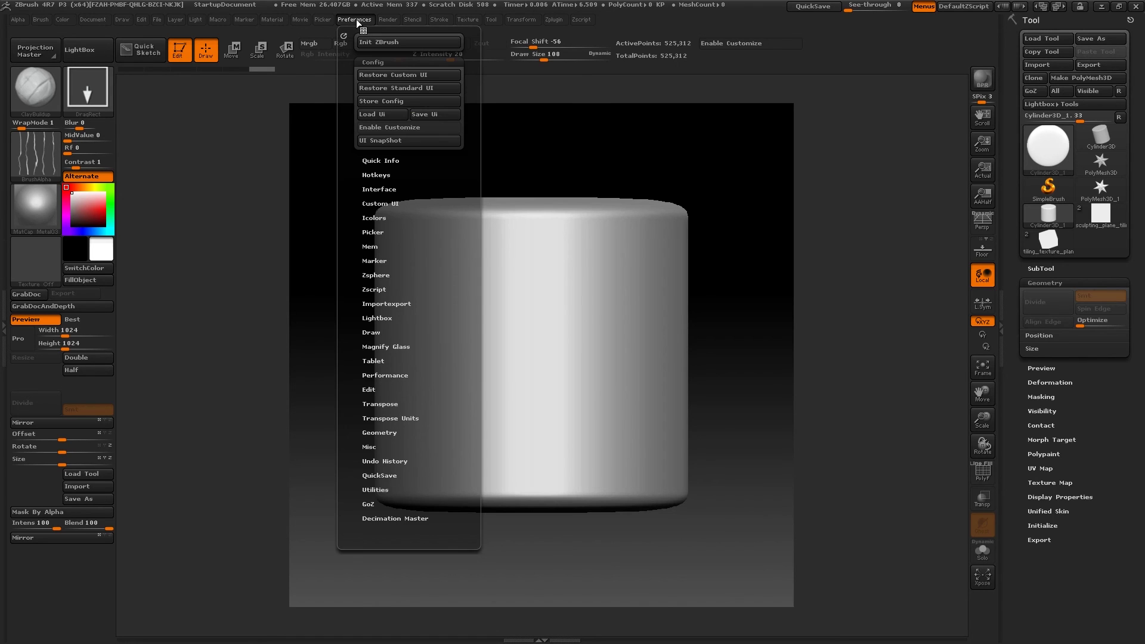
click(431, 116)
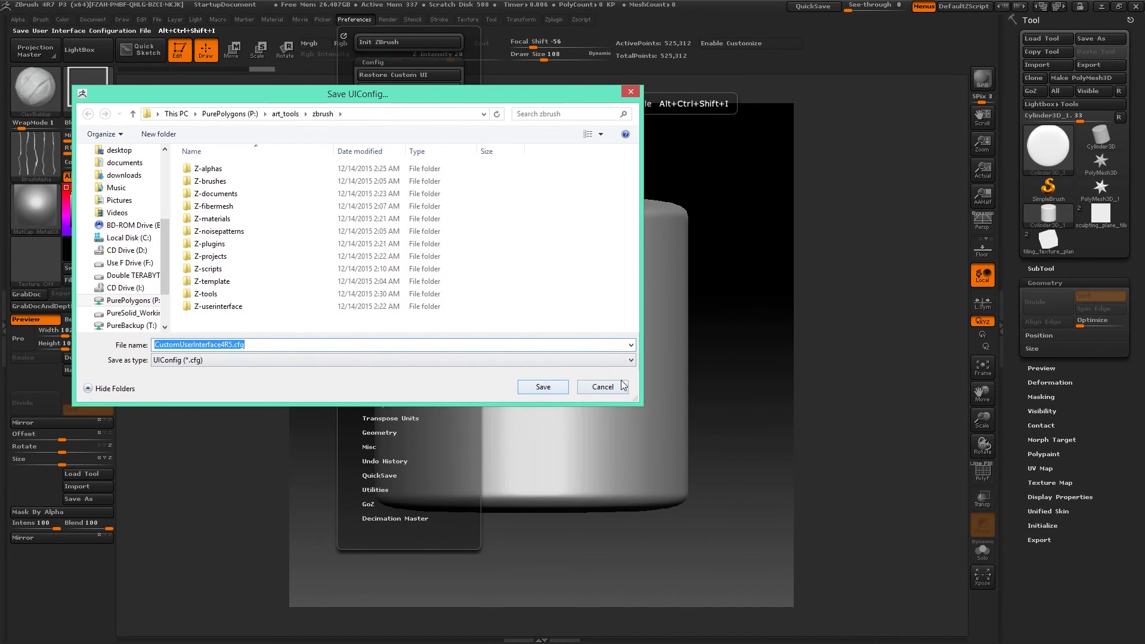
click(599, 386)
click(361, 18)
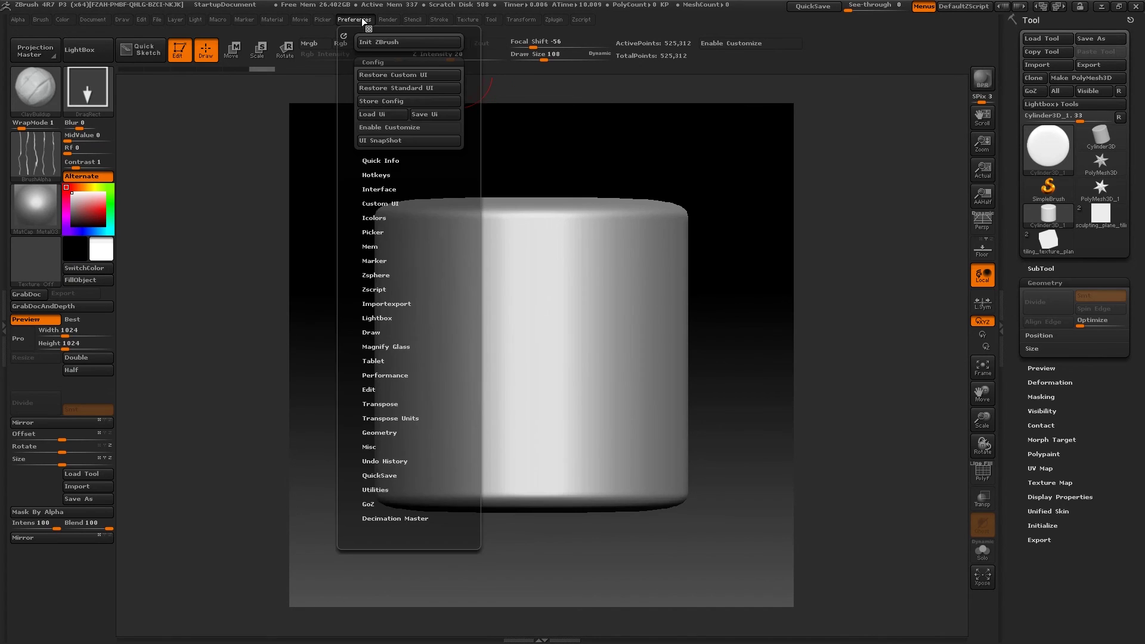
click(399, 100)
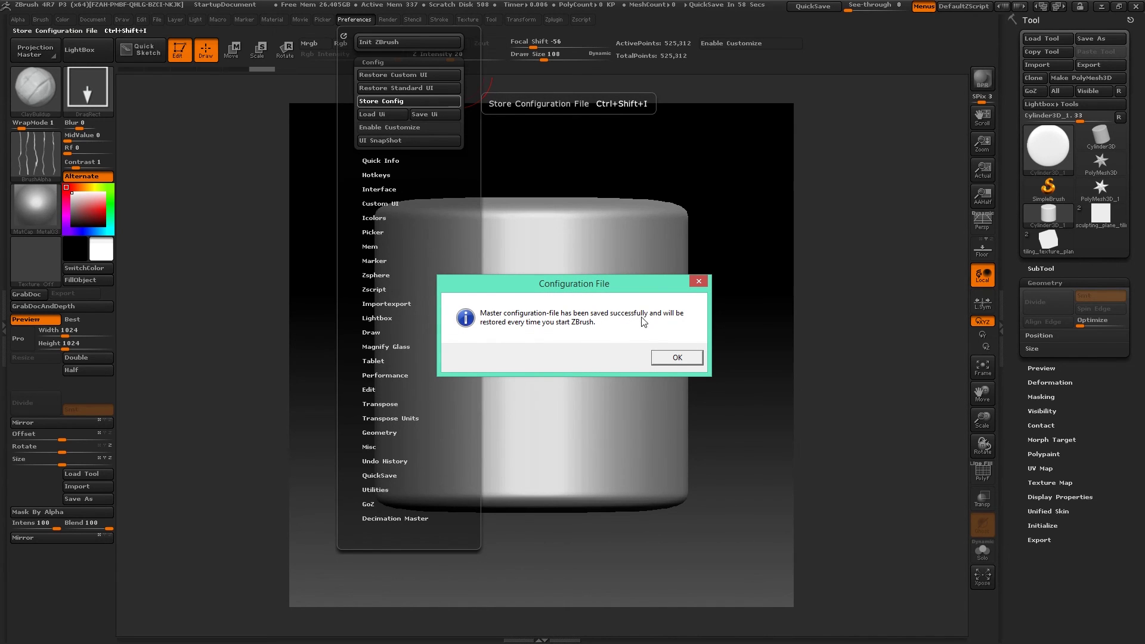
click(676, 358)
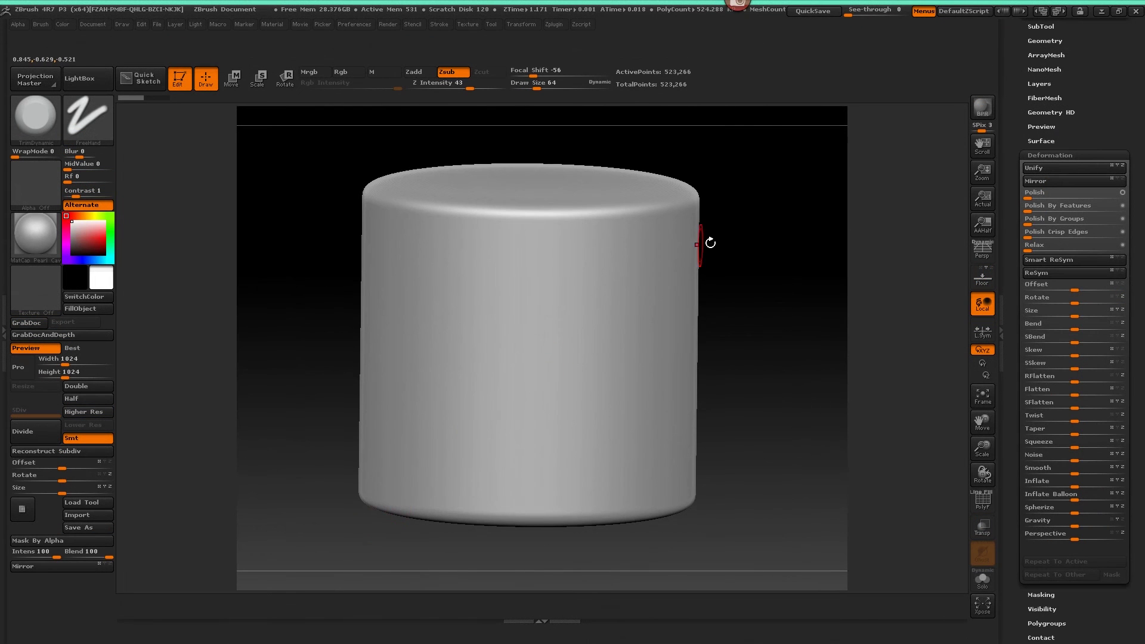
Rotate the cylinder, collapse Deformation, and scroll the tray to the PM3D_Cylinder3D_1 Tool palette.
drag(710, 243, 744, 282)
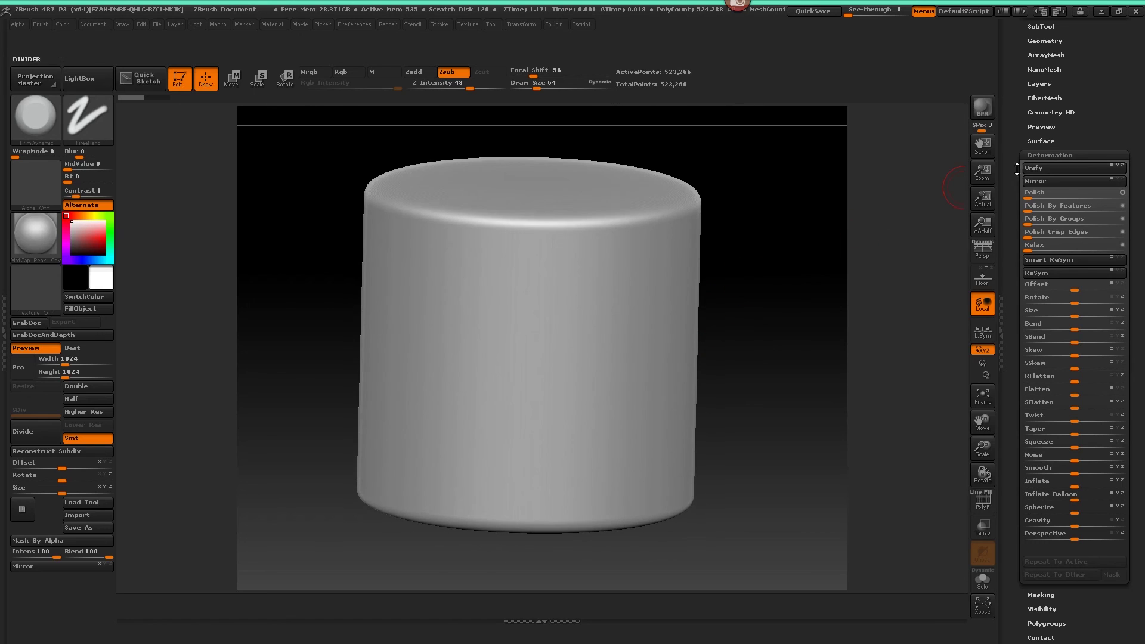
click(1049, 155)
drag(1131, 161, 1131, 266)
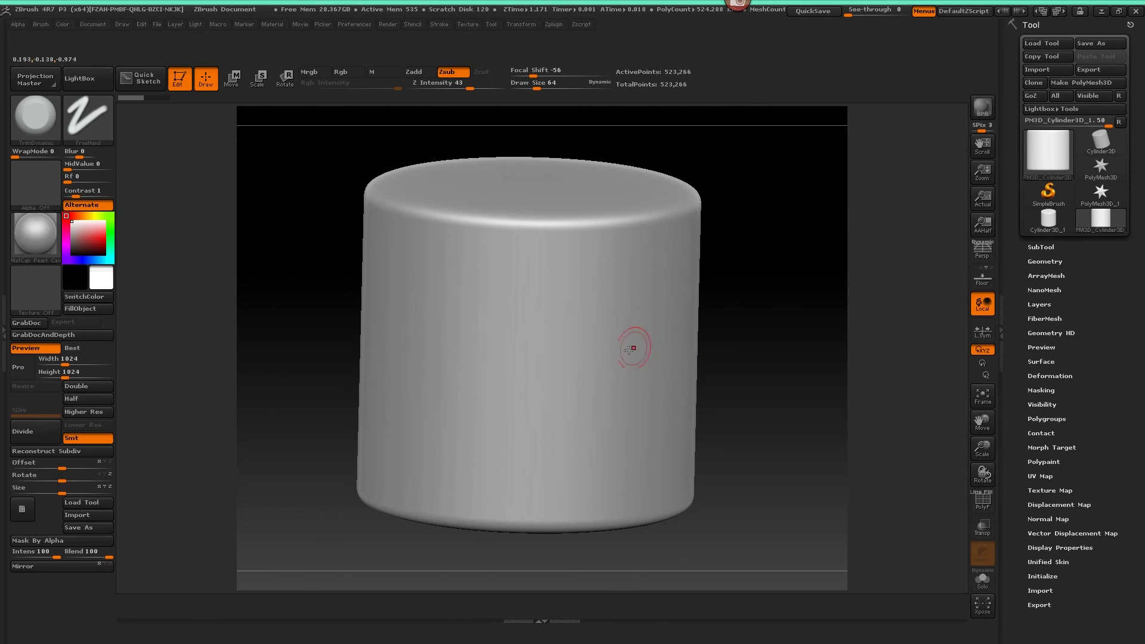